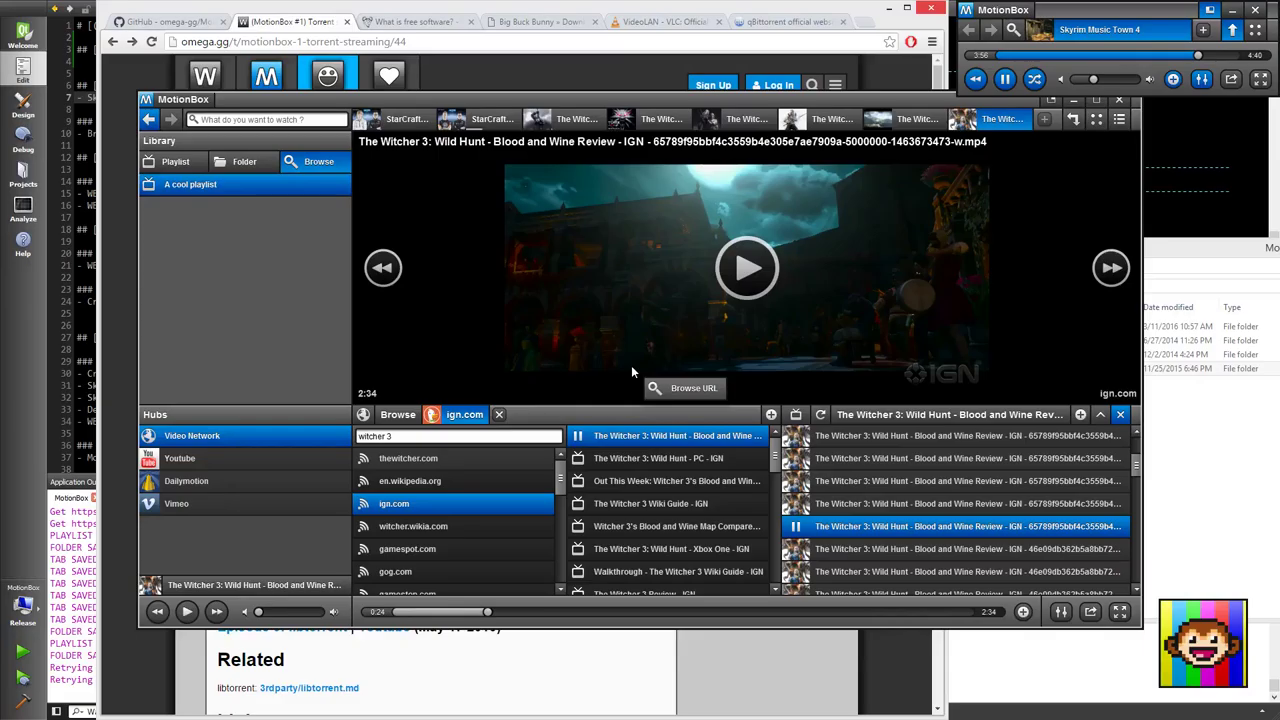
Step: Load the D:/backup/MotionBox/videos folder for browsing and select MotionFreedom264.mp4 in its videos list
{"action": "left_click_drag", "start_coordinate": [632, 367], "coordinate": [632, 366]}
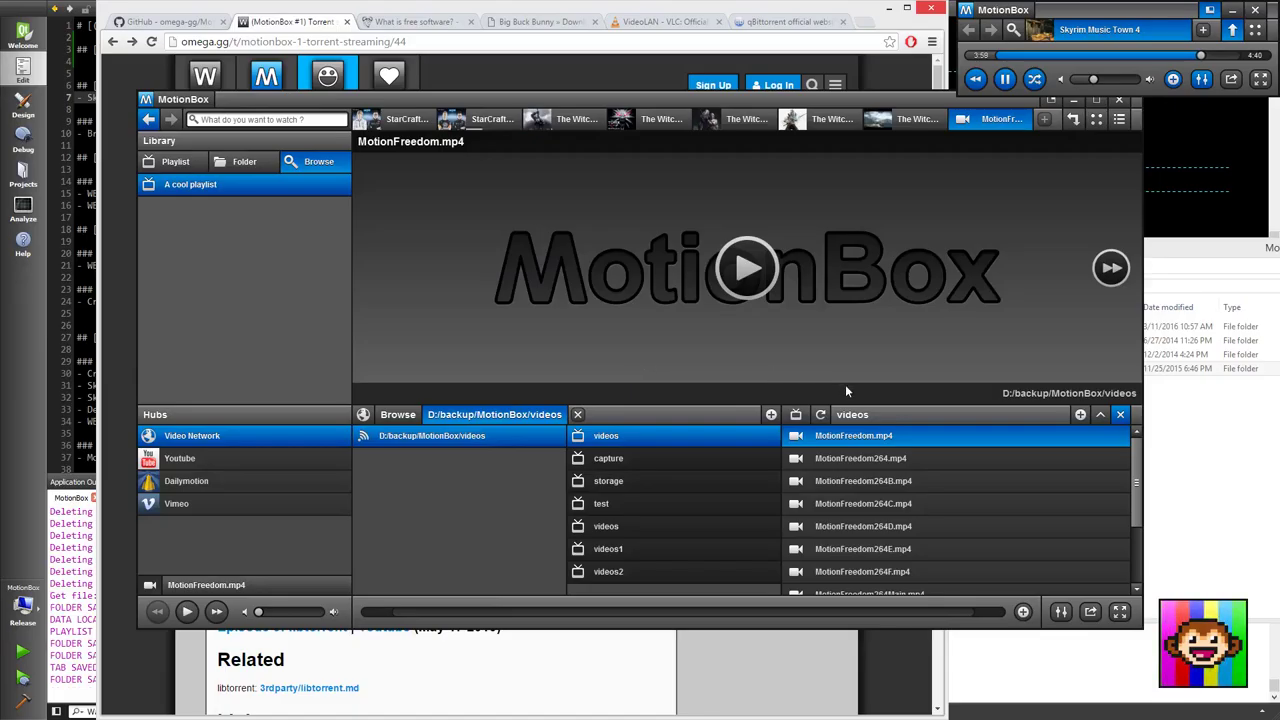
{"action": "left_click", "coordinate": [632, 441]}
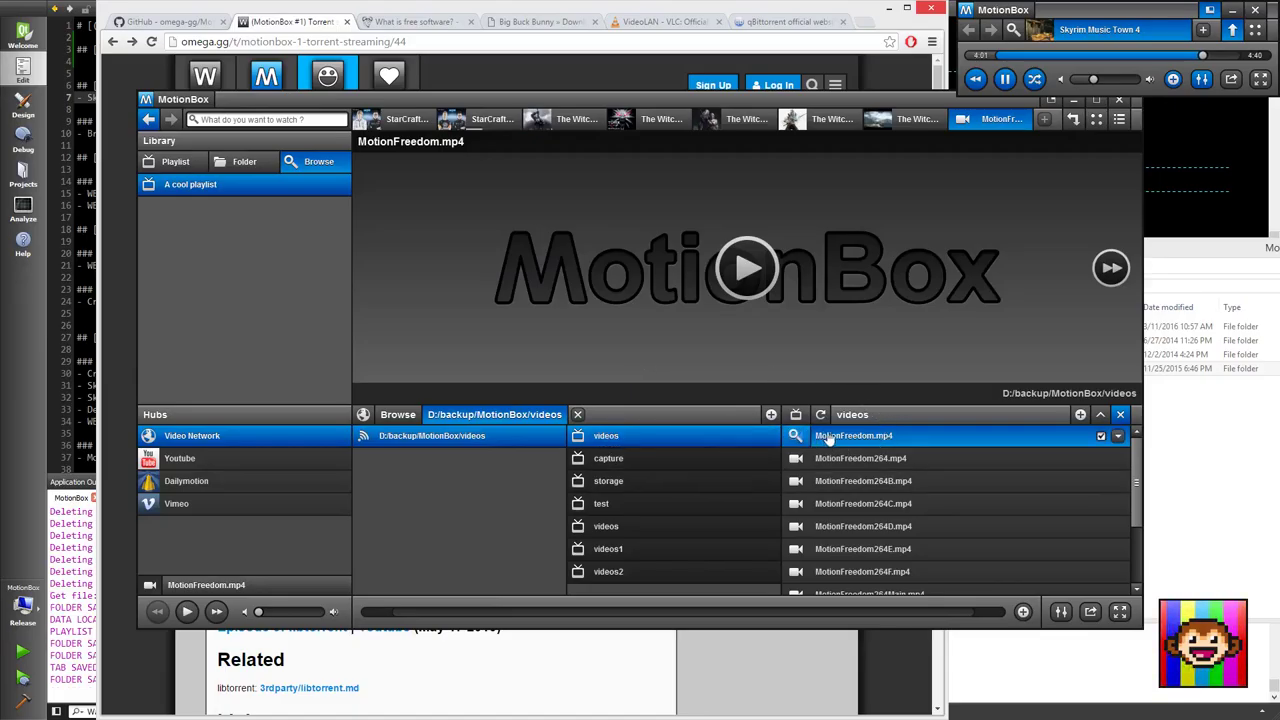
{"action": "left_click", "coordinate": [890, 458]}
{"action": "left_click", "coordinate": [909, 481]}
{"action": "scroll", "coordinate": [910, 500], "scroll_direction": "down", "scroll_amount": 2}
{"action": "scroll", "coordinate": [909, 510], "scroll_direction": "up", "scroll_amount": 2}
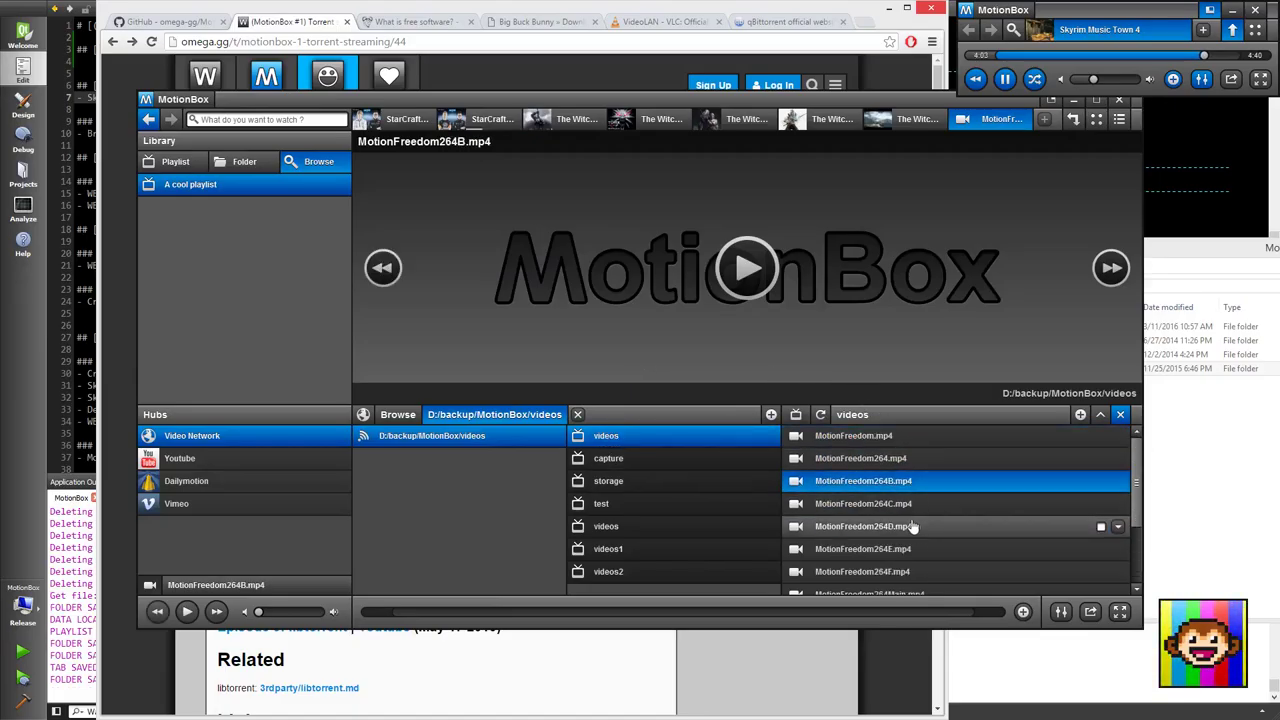
{"action": "left_click", "coordinate": [897, 462]}
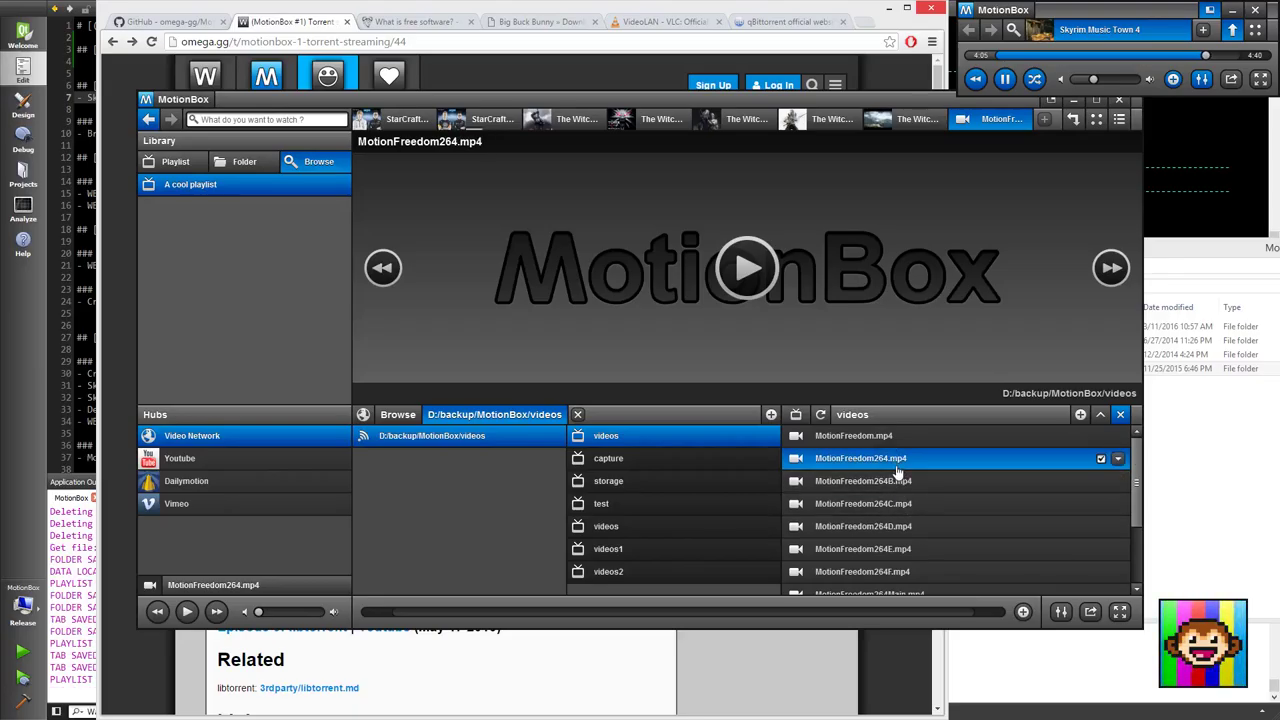
Step: Play MotionFreedom264.mp4, MotionFreedom264C.mp4 and MotionFreedom.mp4 in turn, skipping ahead in the last one to about 1:17 and pausing it
{"action": "double_click", "coordinate": [898, 468]}
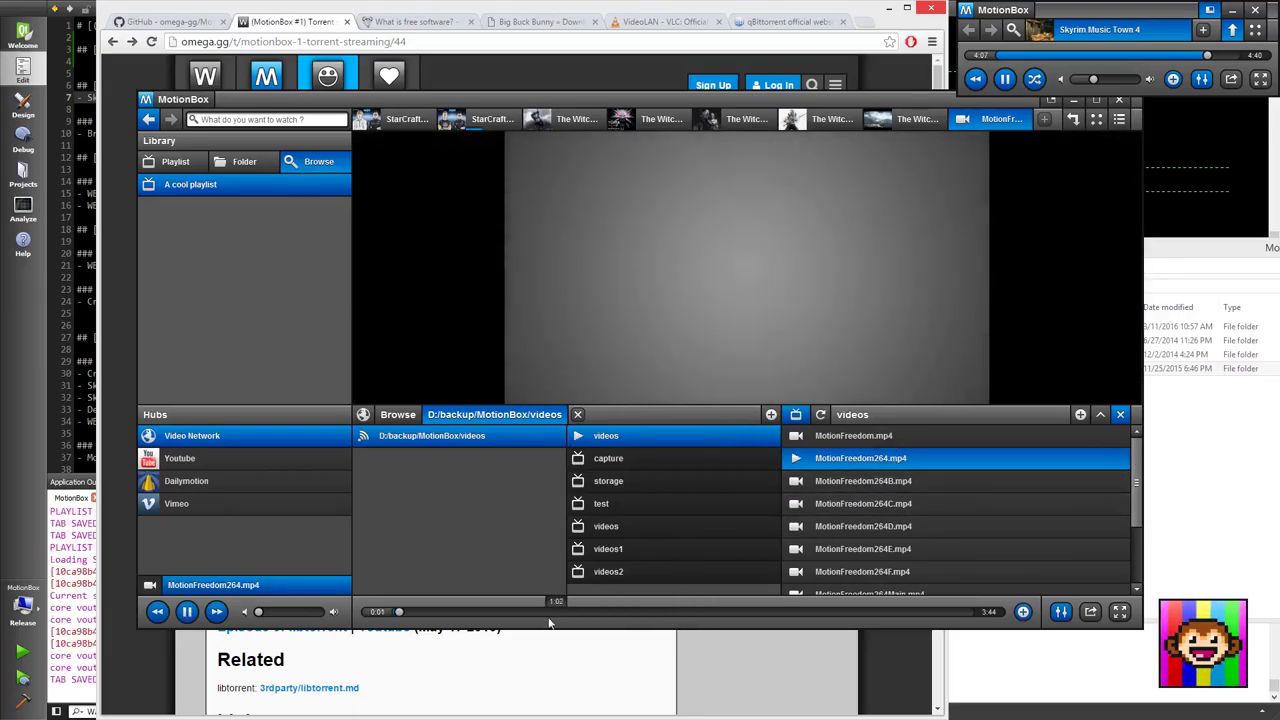
{"action": "double_click", "coordinate": [966, 503]}
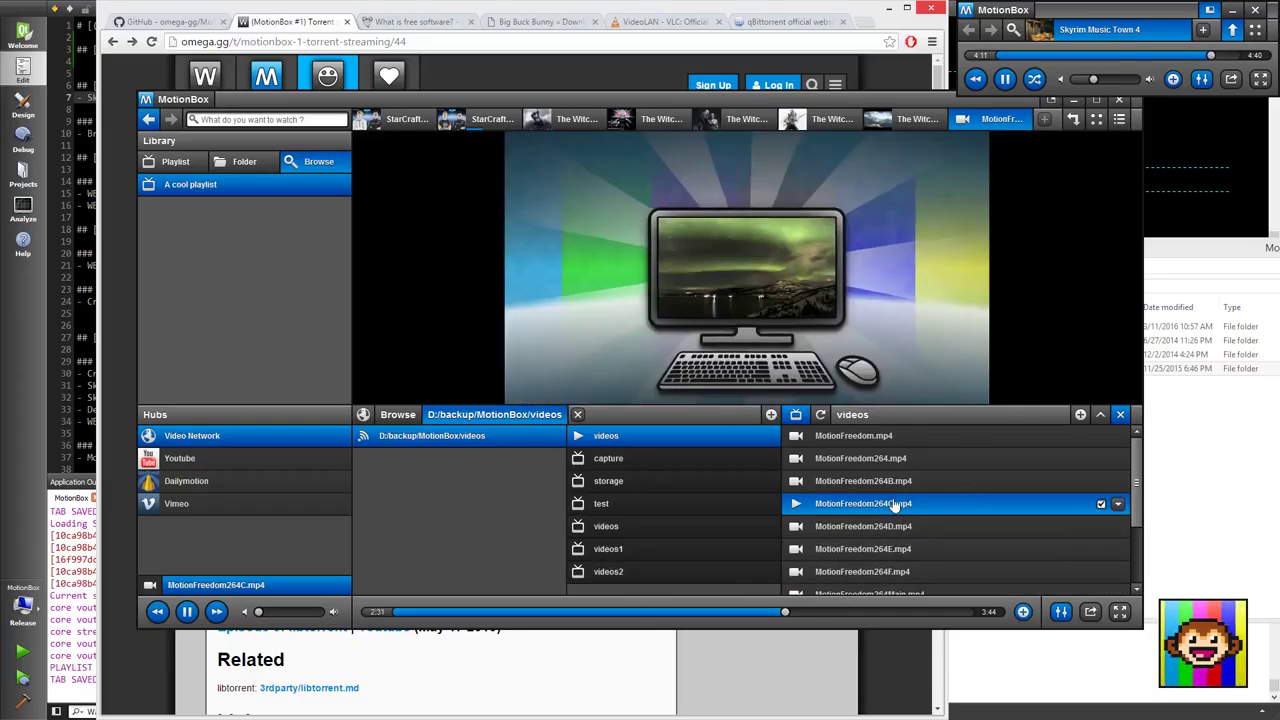
{"action": "double_click", "coordinate": [895, 443]}
{"action": "left_click", "coordinate": [589, 611]}
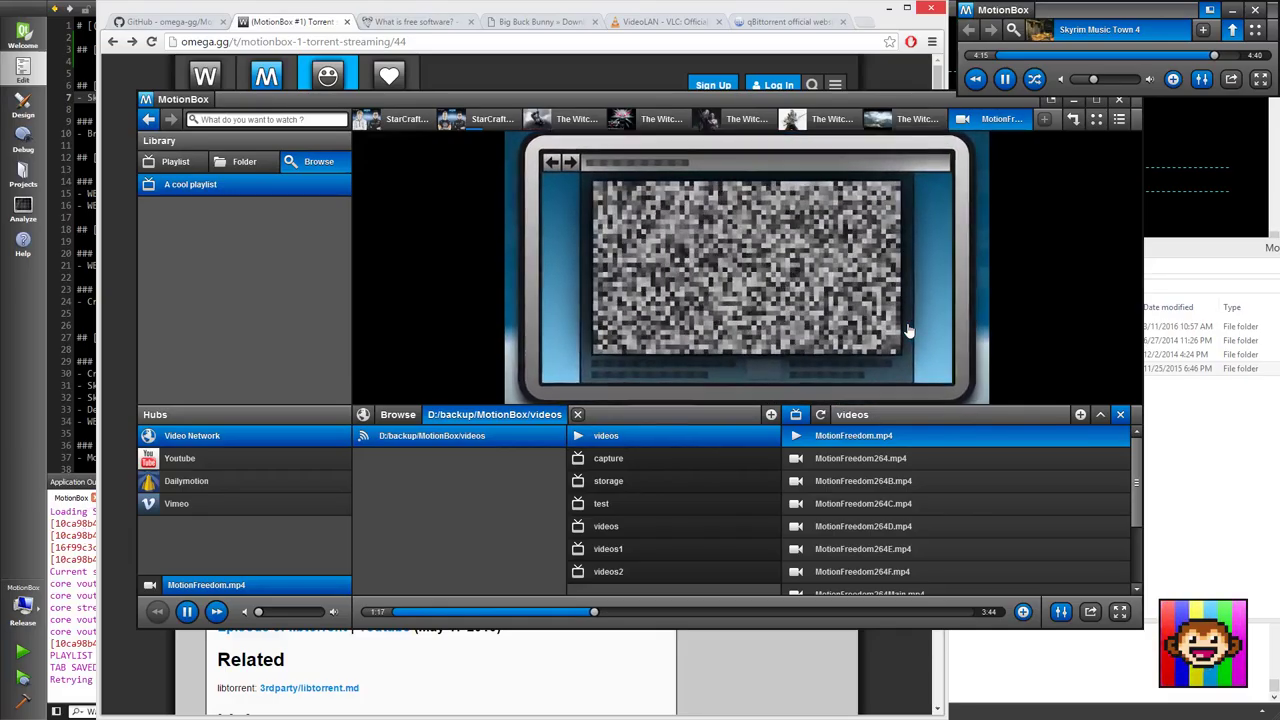
{"action": "left_click", "coordinate": [908, 331]}
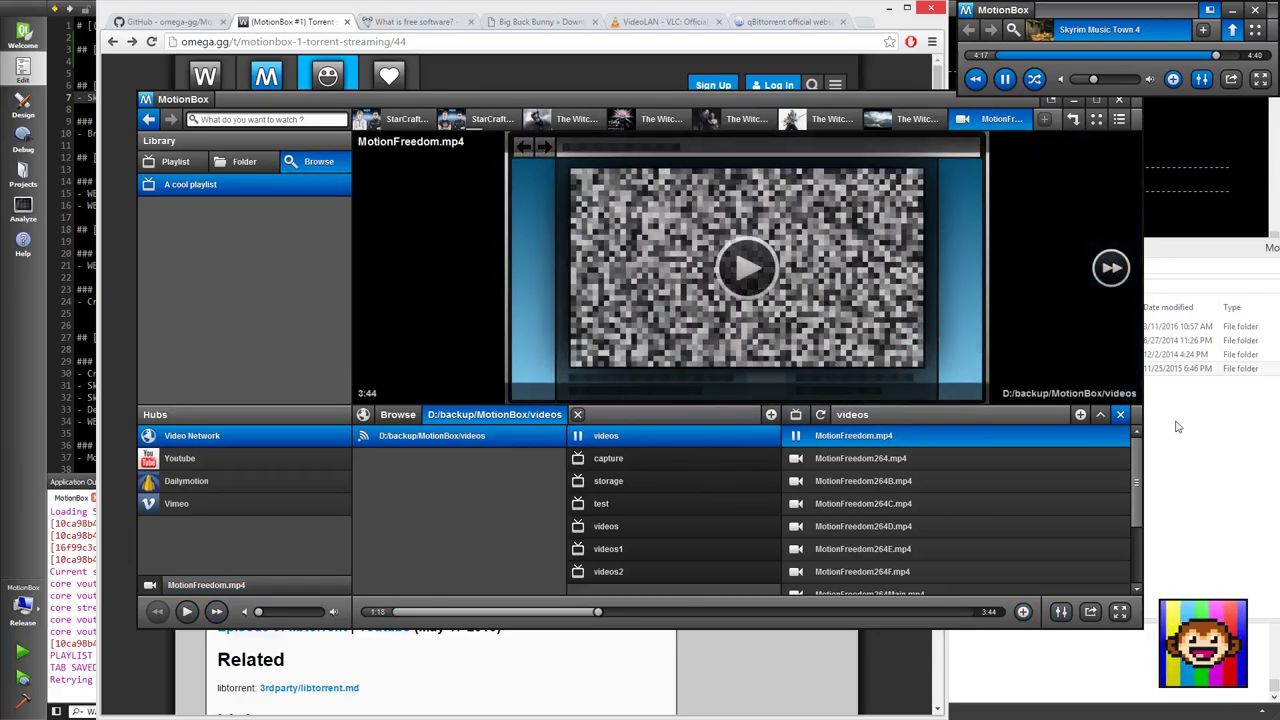
Step: Open the videos folder in the File Explorer window and switch back to MotionBox
{"action": "left_click", "coordinate": [1152, 412]}
{"action": "double_click", "coordinate": [1074, 372]}
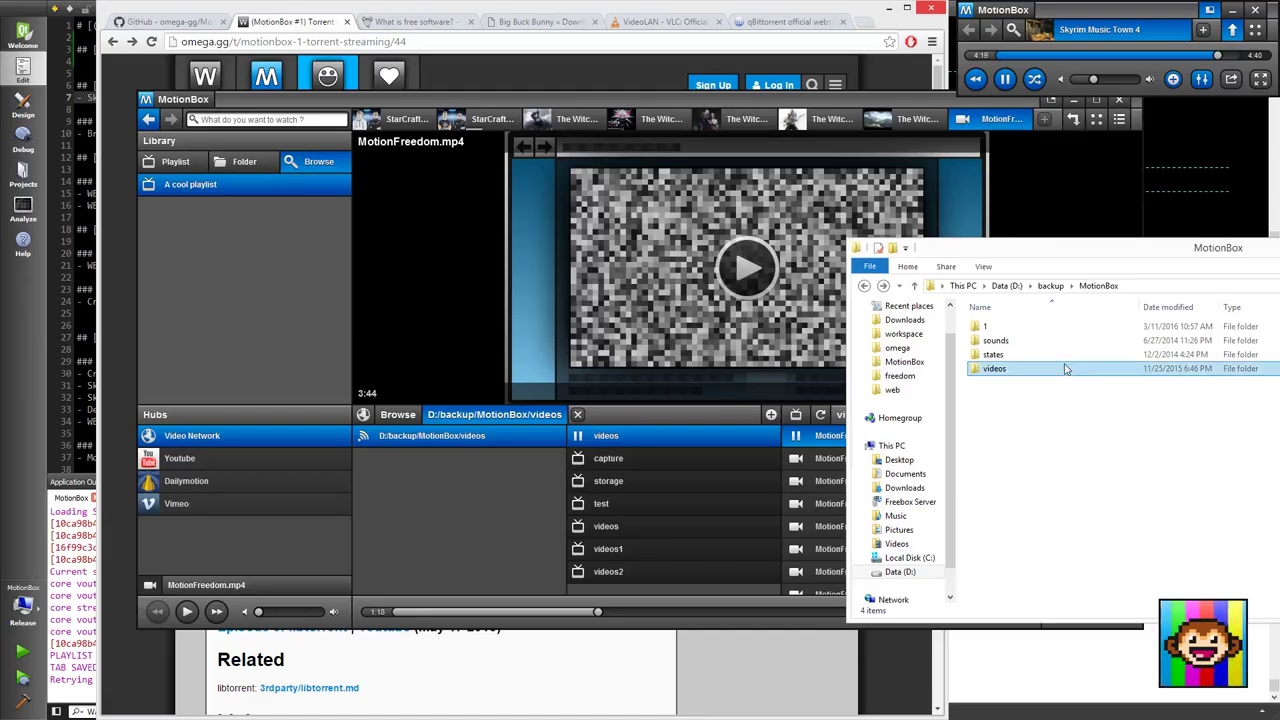
{"action": "left_click", "coordinate": [692, 414]}
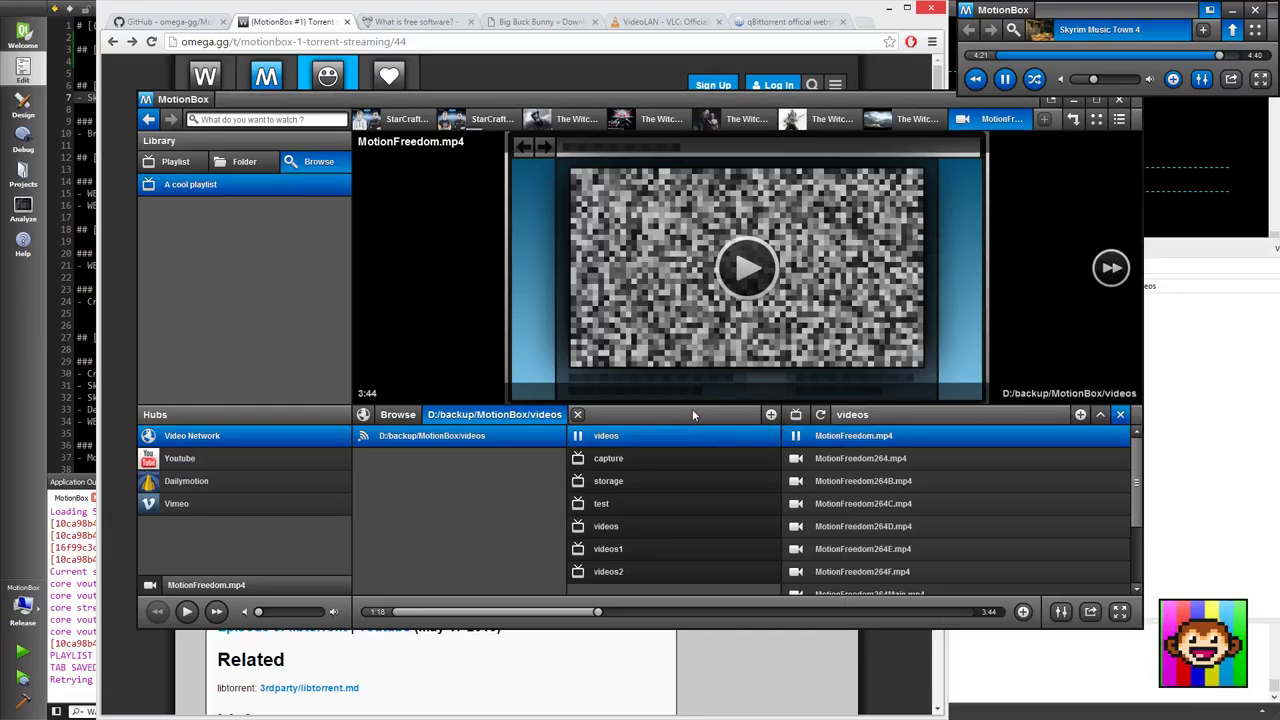
Step: Look through the capture, storage, test, videos, videos1 and videos2 subfolders, ending on the file list of the videos subfolder
{"action": "left_click", "coordinate": [704, 460]}
{"action": "left_click", "coordinate": [709, 483]}
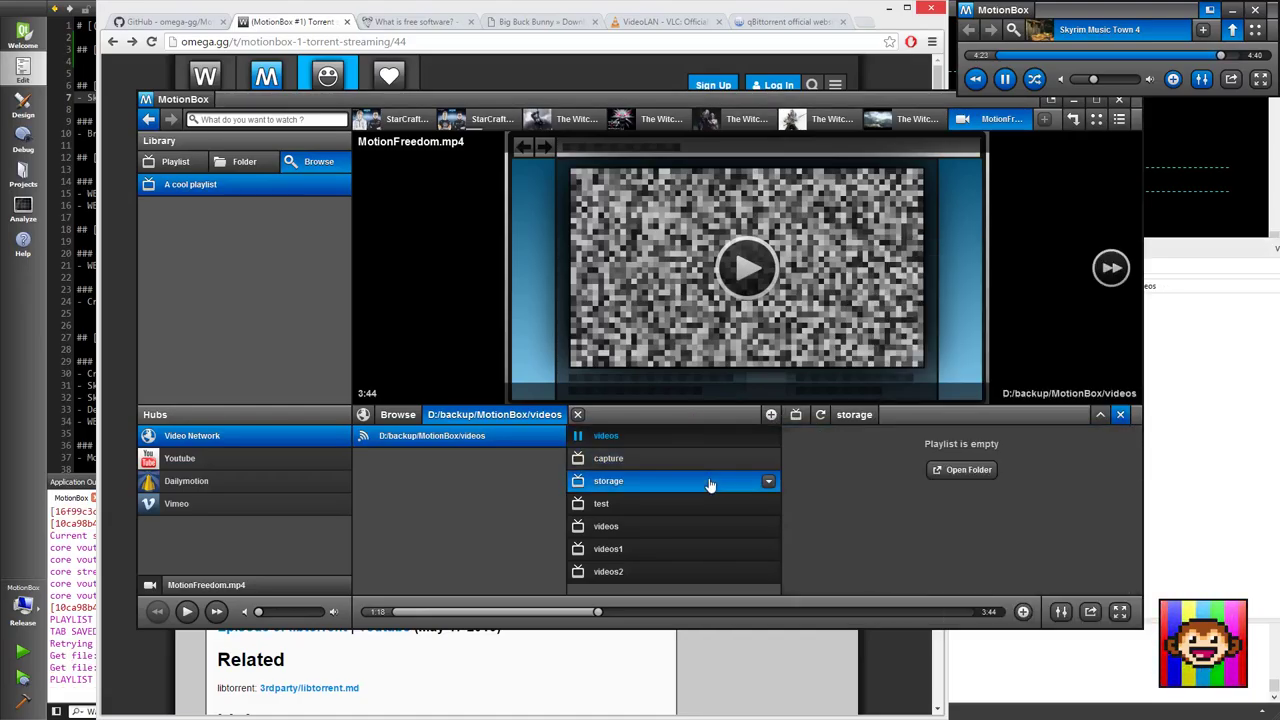
{"action": "left_click", "coordinate": [713, 504]}
{"action": "left_click", "coordinate": [720, 527]}
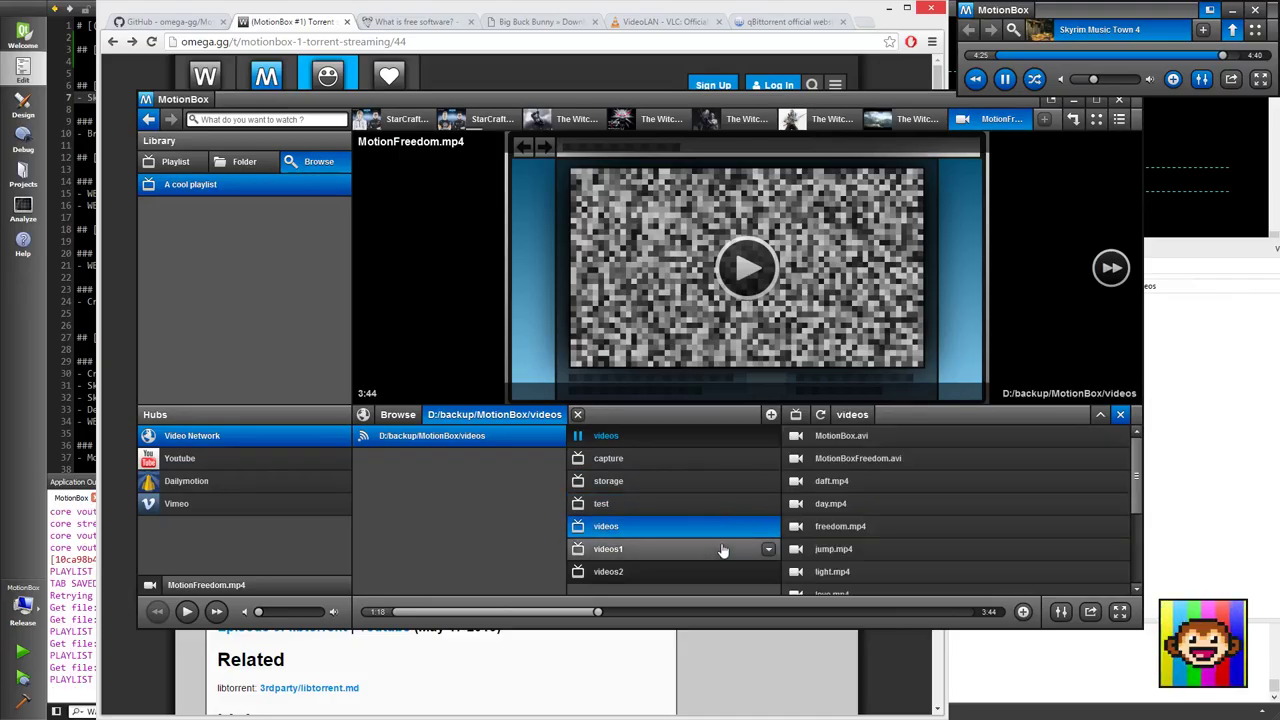
{"action": "left_click", "coordinate": [723, 551]}
{"action": "left_click", "coordinate": [724, 569]}
{"action": "left_click", "coordinate": [720, 550]}
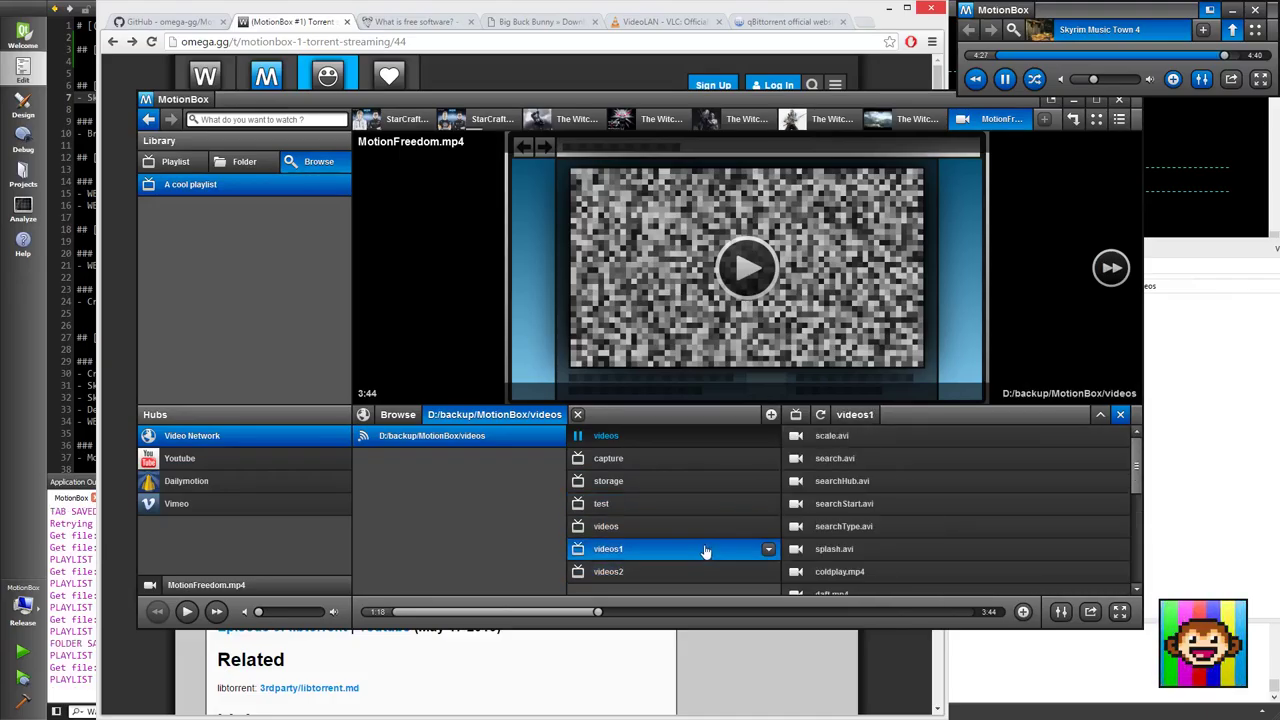
{"action": "left_click", "coordinate": [700, 527]}
{"action": "left_click", "coordinate": [691, 504]}
{"action": "left_click", "coordinate": [688, 482]}
{"action": "left_click", "coordinate": [693, 504]}
{"action": "left_click", "coordinate": [702, 527]}
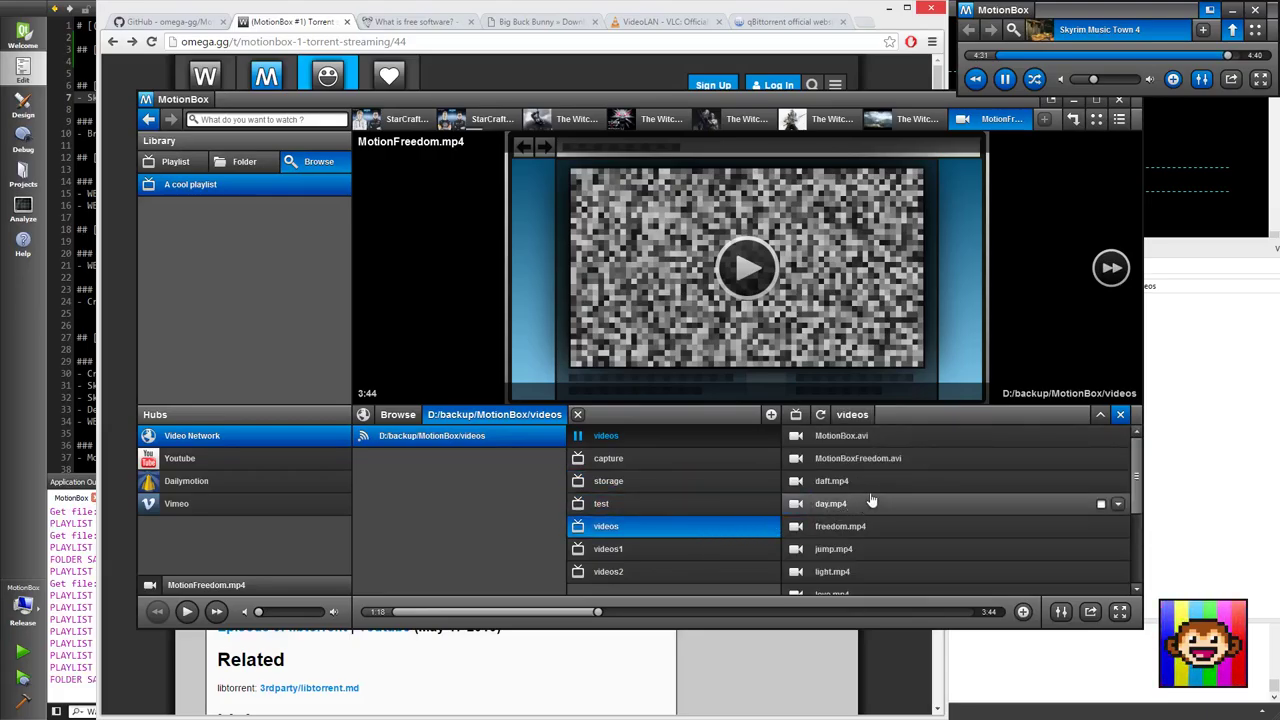
{"action": "scroll", "coordinate": [917, 495], "scroll_direction": "down", "scroll_amount": 1}
{"action": "scroll", "coordinate": [912, 497], "scroll_direction": "up", "scroll_amount": 1}
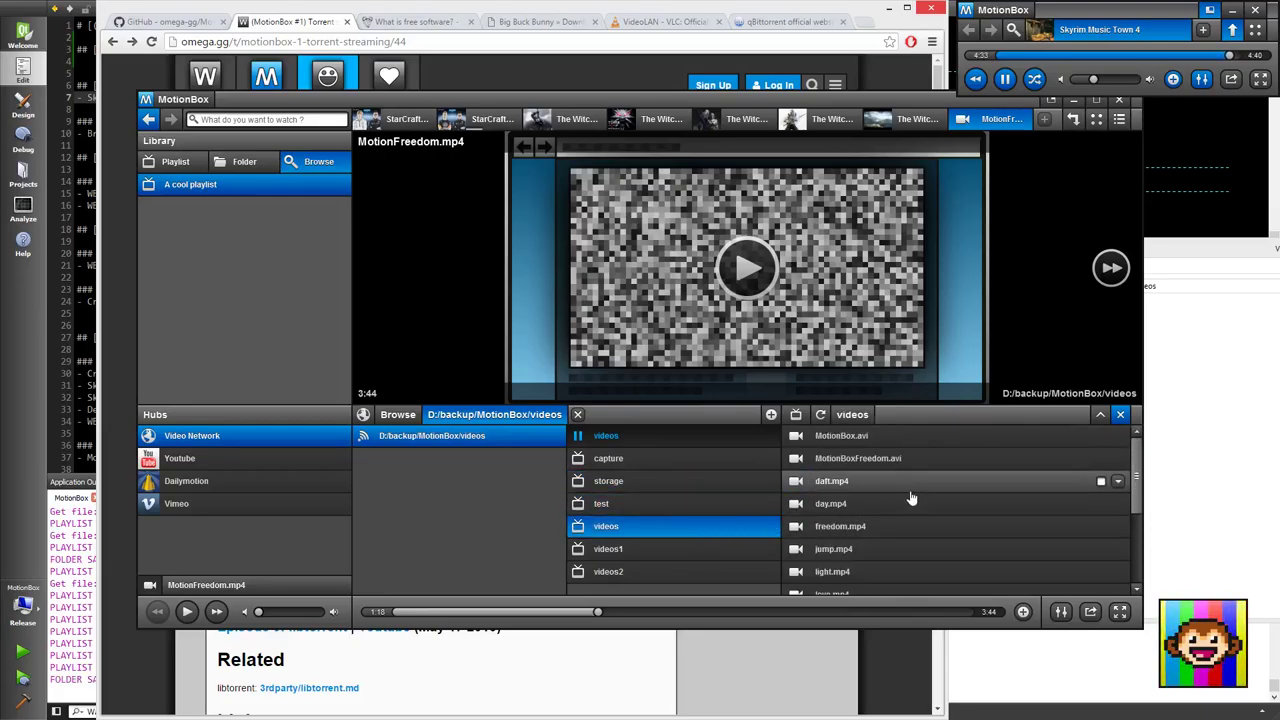
Step: Play daft.mp4 from the videos subfolder, skip ahead in it, and pause and resume the playback
{"action": "double_click", "coordinate": [899, 491]}
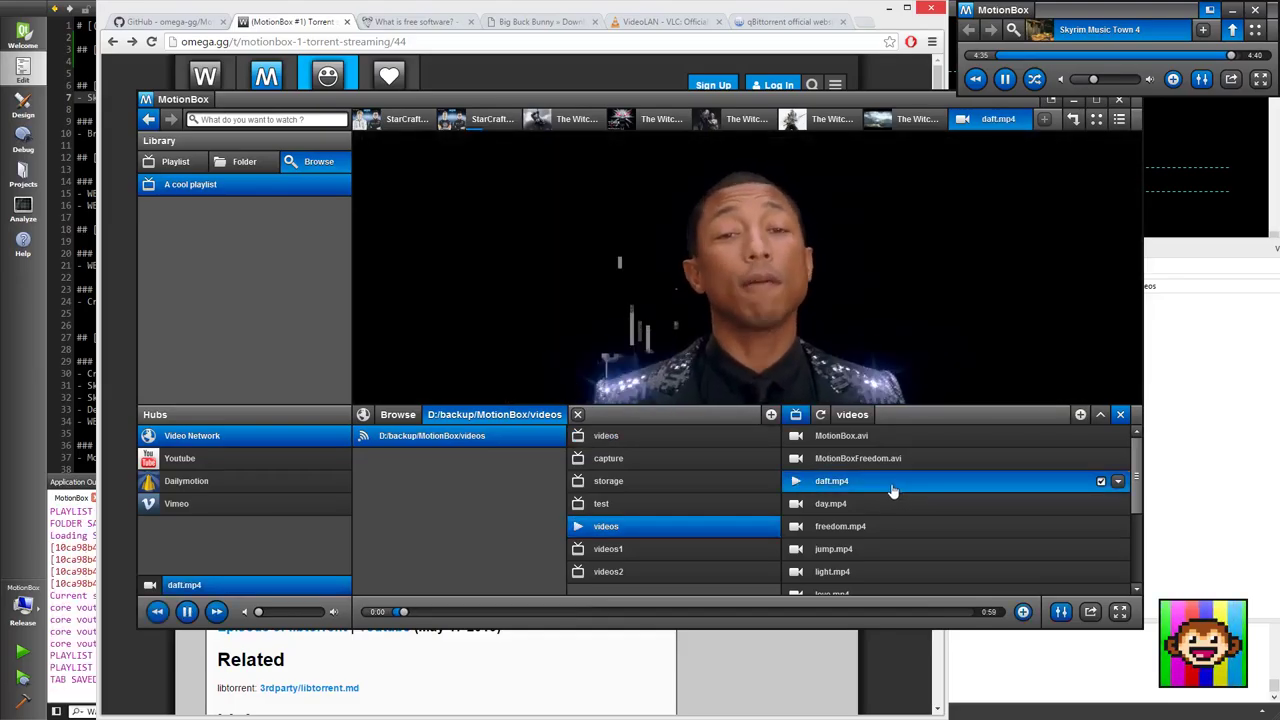
{"action": "left_click", "coordinate": [604, 611]}
{"action": "scroll", "coordinate": [920, 493], "scroll_direction": "down", "scroll_amount": 3}
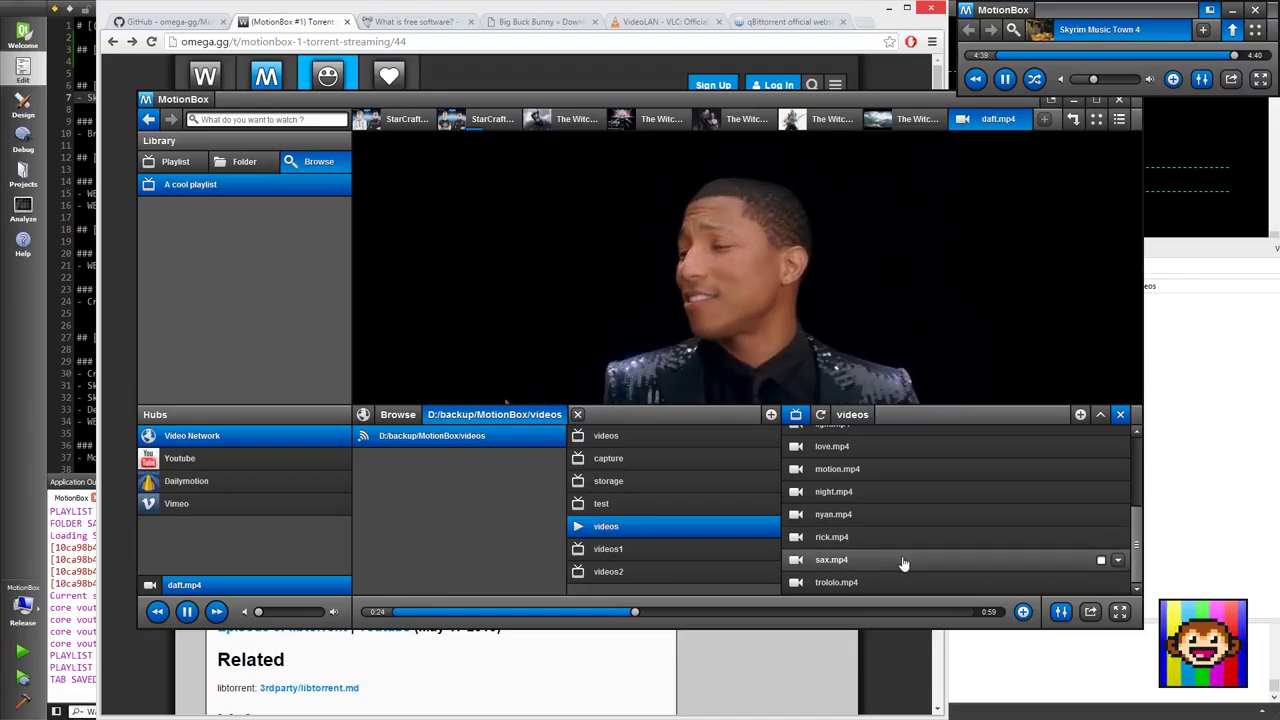
{"action": "scroll", "coordinate": [903, 563], "scroll_direction": "up", "scroll_amount": 3}
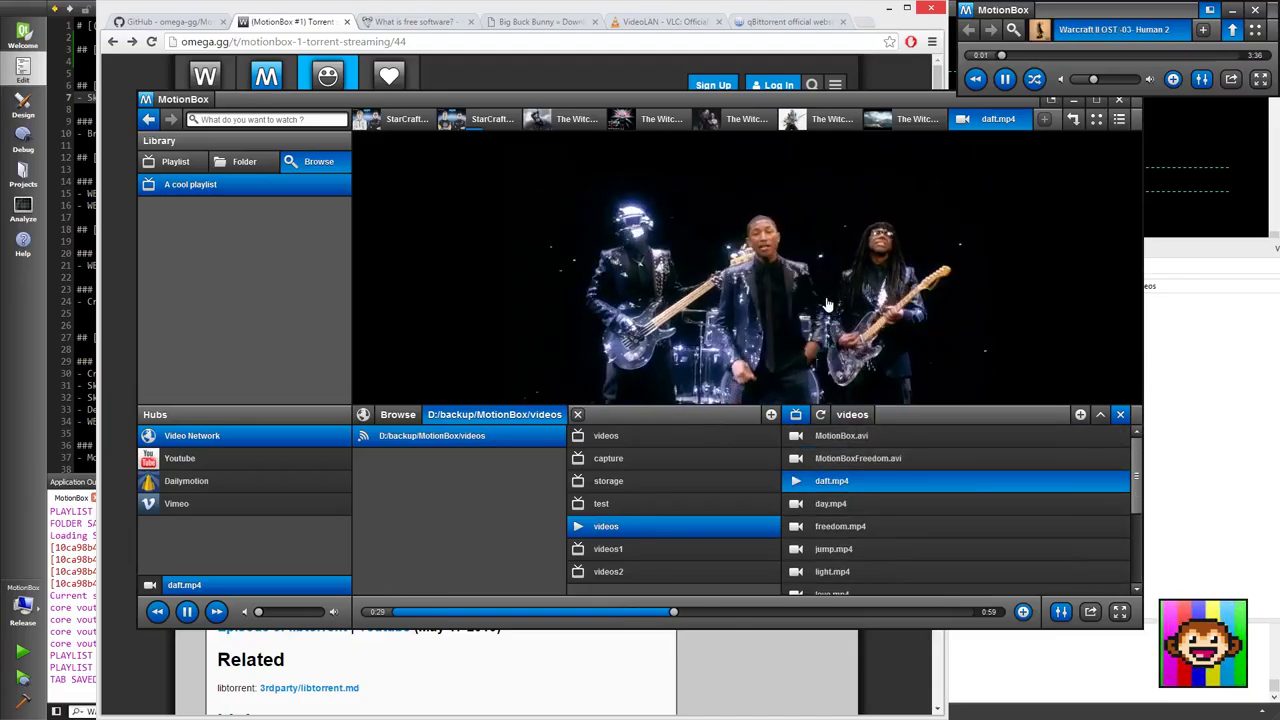
{"action": "left_click", "coordinate": [828, 305]}
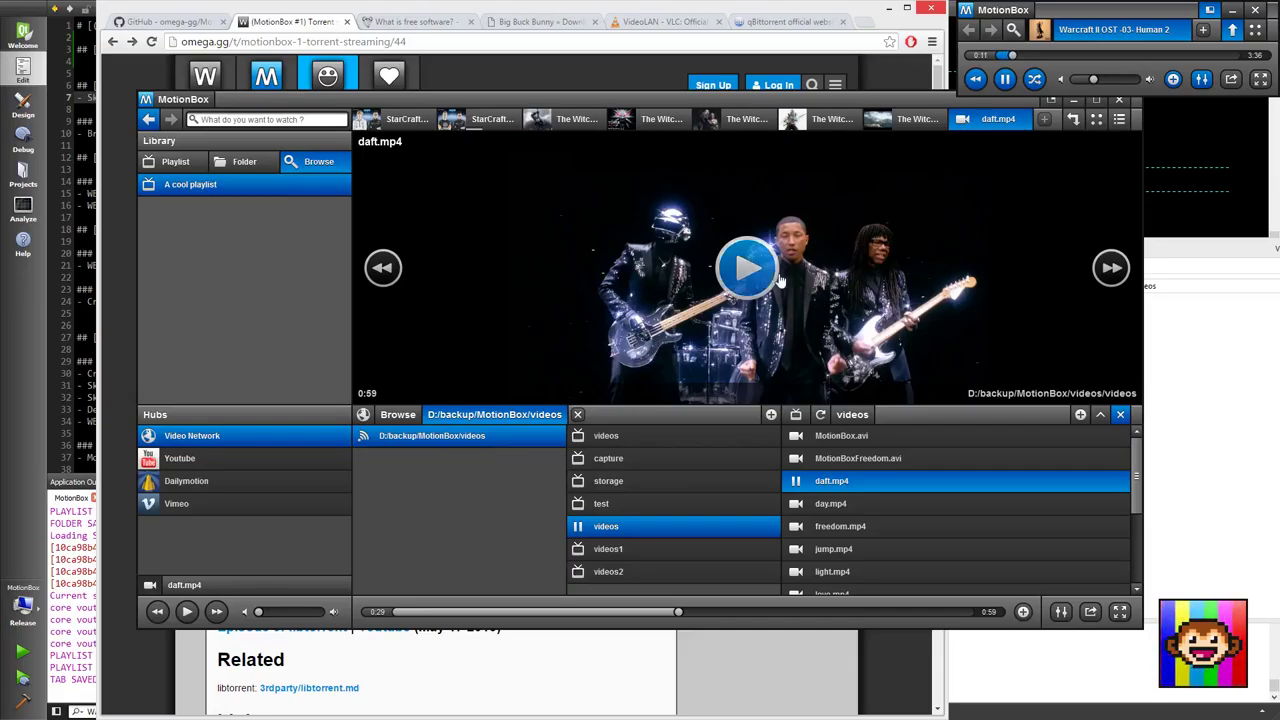
{"action": "left_click", "coordinate": [742, 264]}
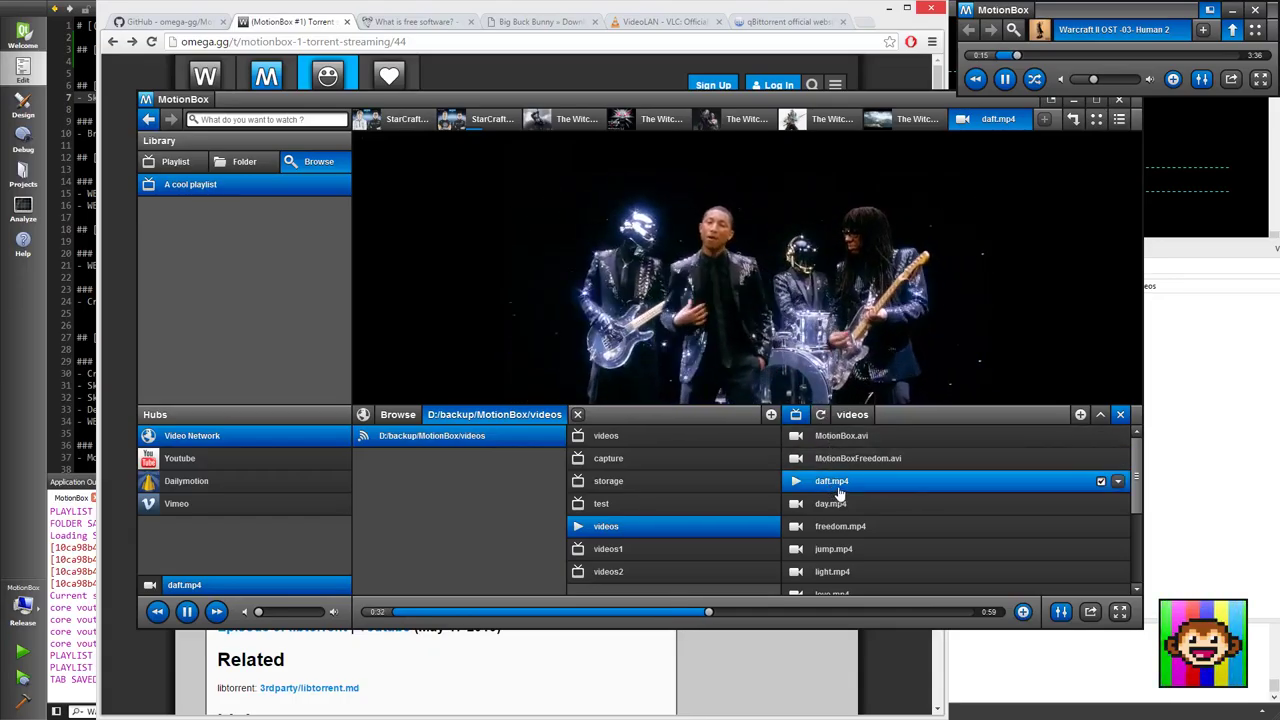
Step: Add daft.mp4 to the playlist "A cool playlist", play it from there and pause it
{"action": "left_click_drag", "start_coordinate": [852, 486], "coordinate": [689, 534]}
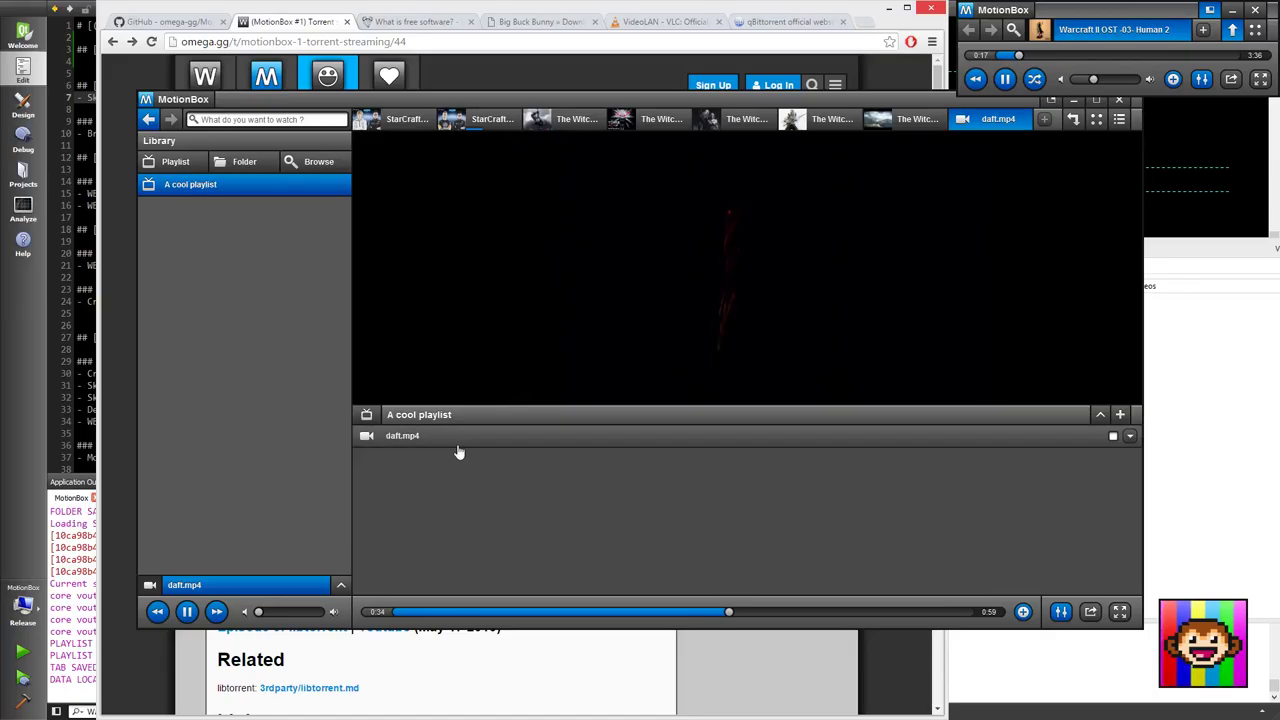
{"action": "double_click", "coordinate": [458, 446]}
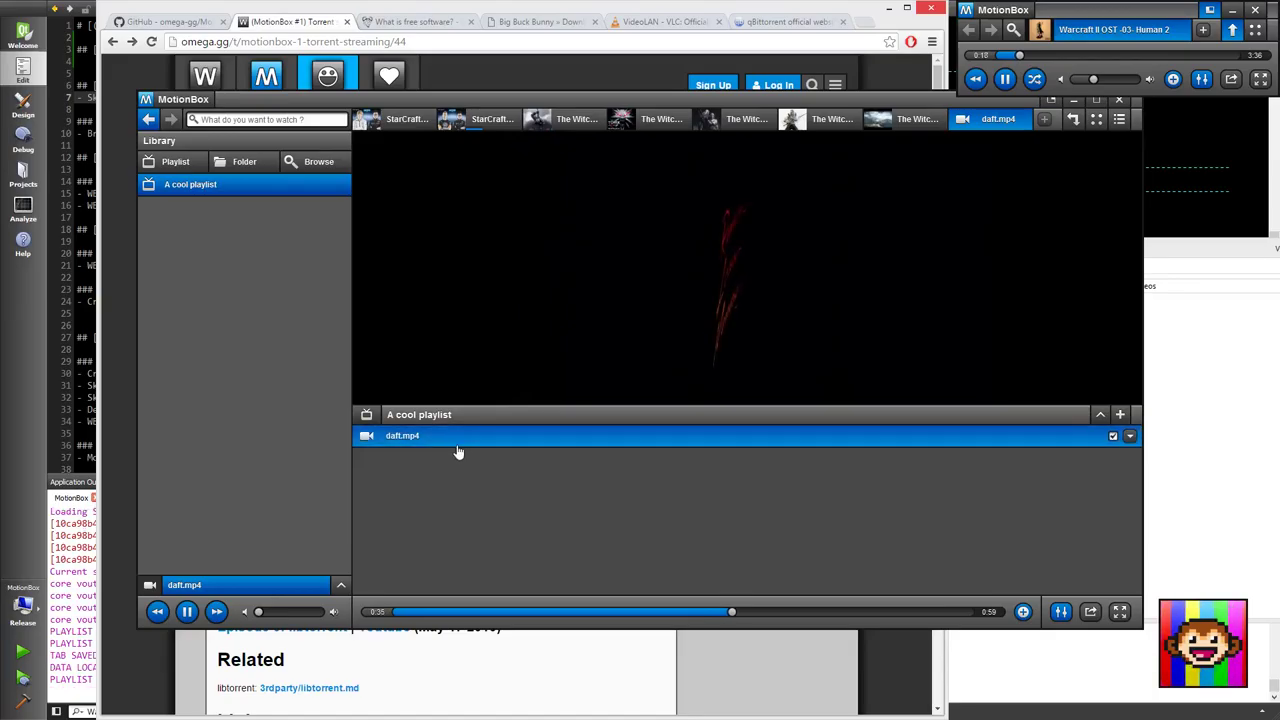
{"action": "left_click", "coordinate": [674, 294]}
Step: Browse back to the top-level videos folder and add MotionFreedom264.mp4 to "A cool playlist" below daft.mp4
{"action": "left_click", "coordinate": [318, 162]}
{"action": "left_click", "coordinate": [665, 436]}
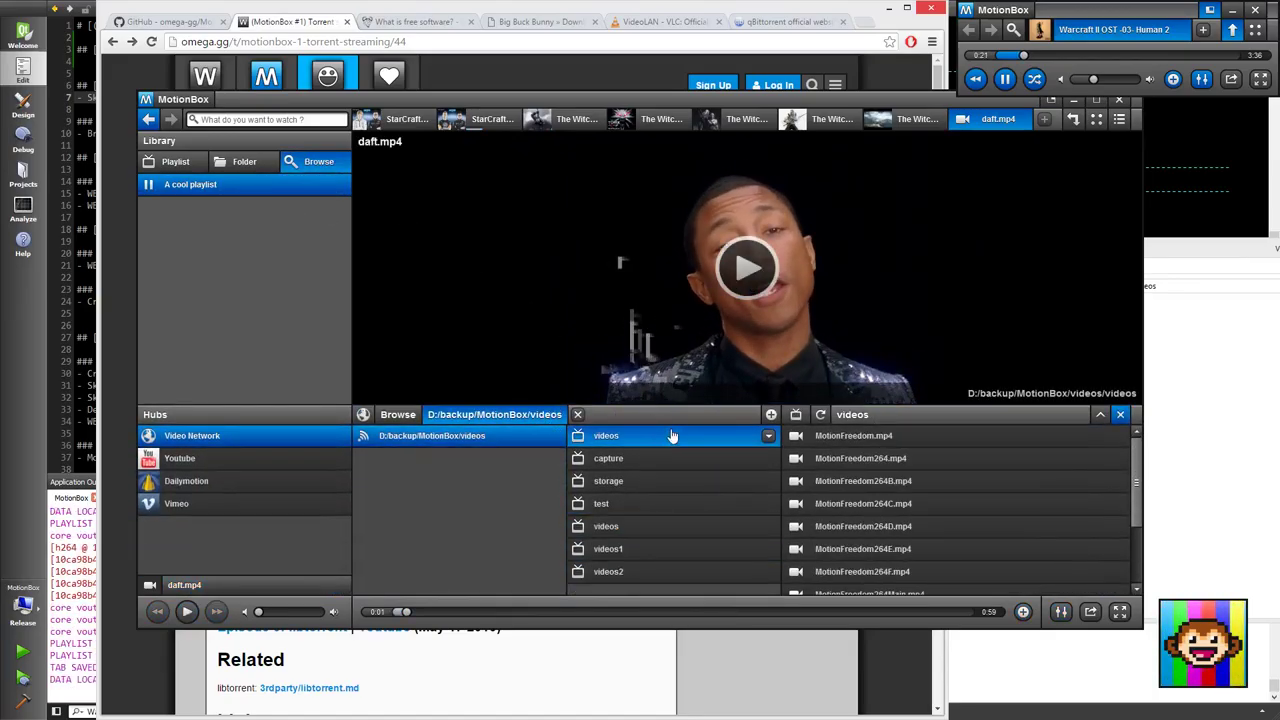
{"action": "left_click_drag", "start_coordinate": [928, 463], "coordinate": [534, 510]}
{"action": "left_click", "coordinate": [475, 464]}
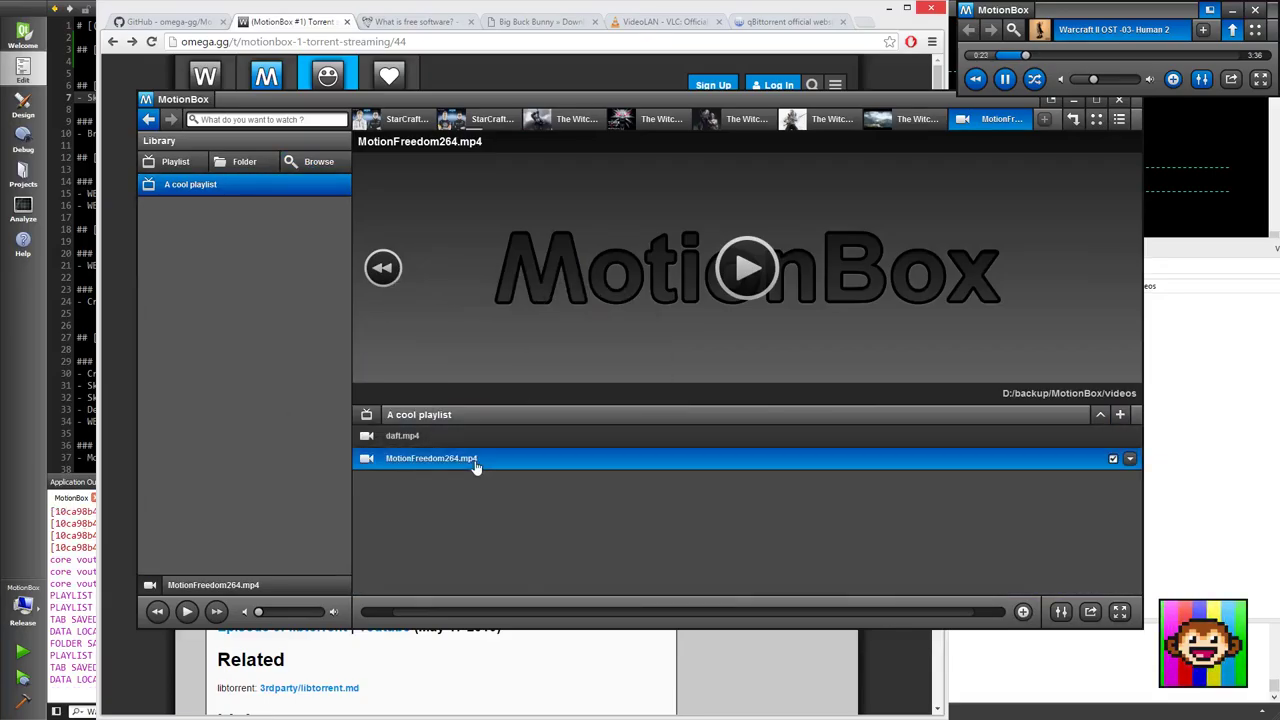
{"action": "left_click", "coordinate": [480, 438]}
{"action": "left_click", "coordinate": [483, 460]}
{"action": "left_click", "coordinate": [500, 300]}
{"action": "left_click", "coordinate": [972, 285]}
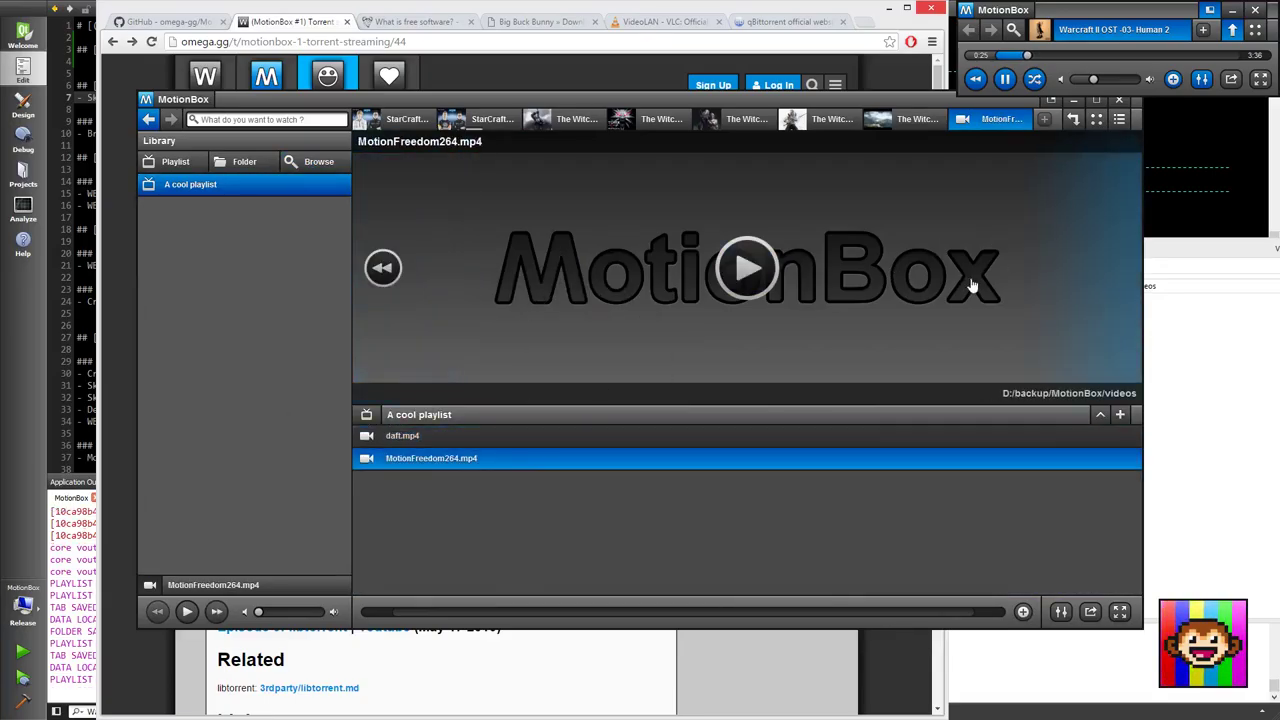
Step: Add the Youtube track "The Witcher 3: Wild Hunt - 35 Minutes of Gameplay (HD 1080p)" to "A cool playlist" between the two local files
{"action": "left_click", "coordinate": [318, 161]}
{"action": "left_click", "coordinate": [268, 458]}
{"action": "left_click", "coordinate": [650, 458]}
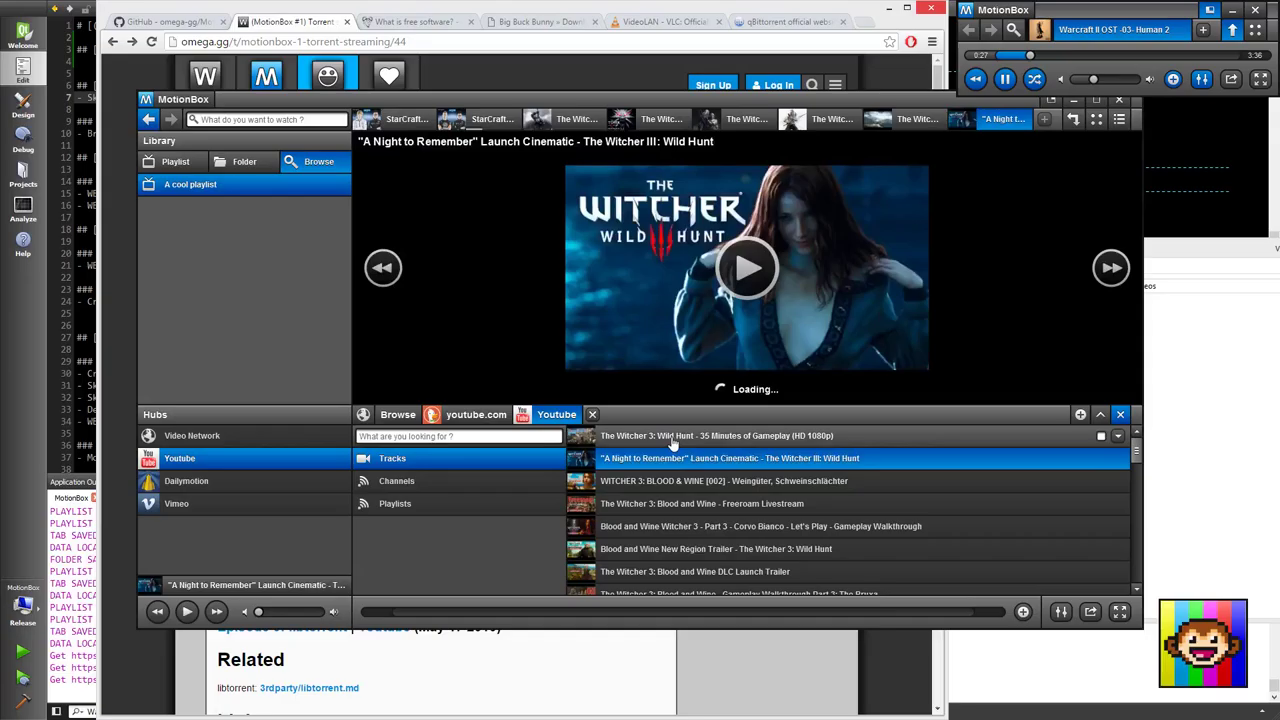
{"action": "left_click", "coordinate": [672, 438]}
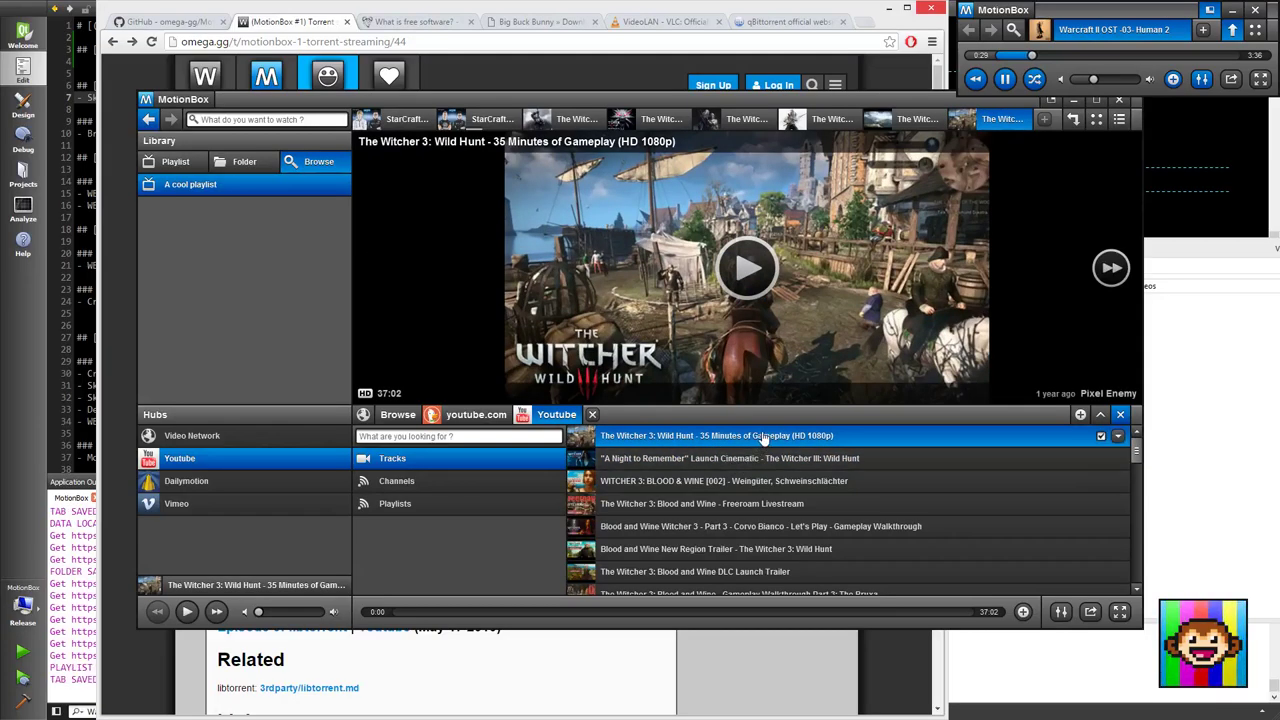
{"action": "left_click_drag", "start_coordinate": [763, 438], "coordinate": [580, 458]}
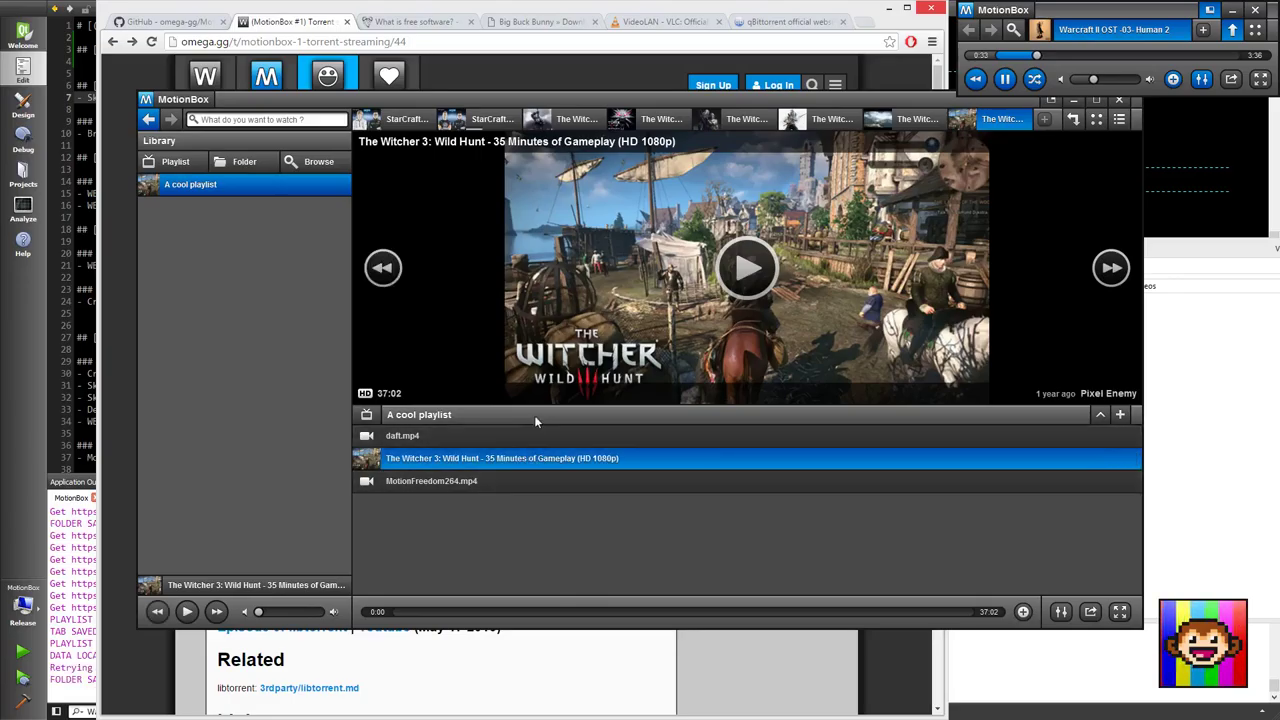
Step: Start a fresh search in the Video Network hub for "witcher 3"
{"action": "left_click", "coordinate": [318, 161]}
{"action": "left_click", "coordinate": [257, 437]}
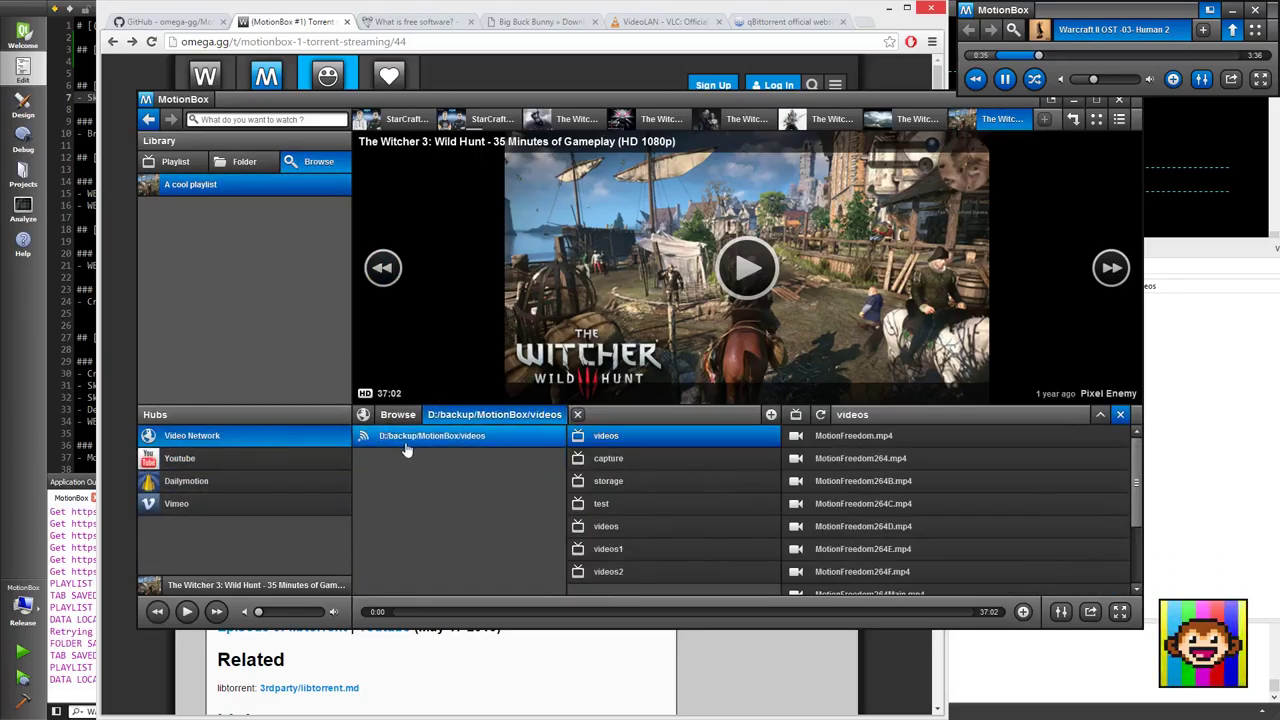
{"action": "left_click", "coordinate": [398, 415]}
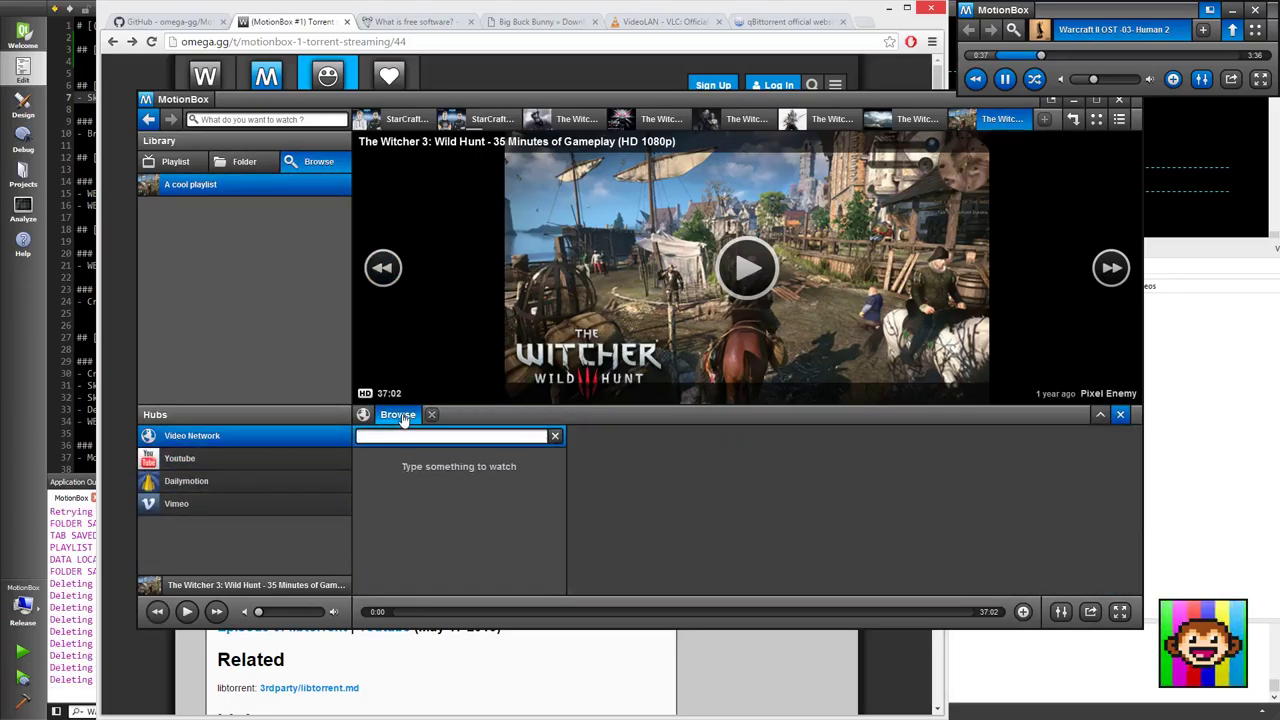
{"action": "type", "text": "witcher 3"}
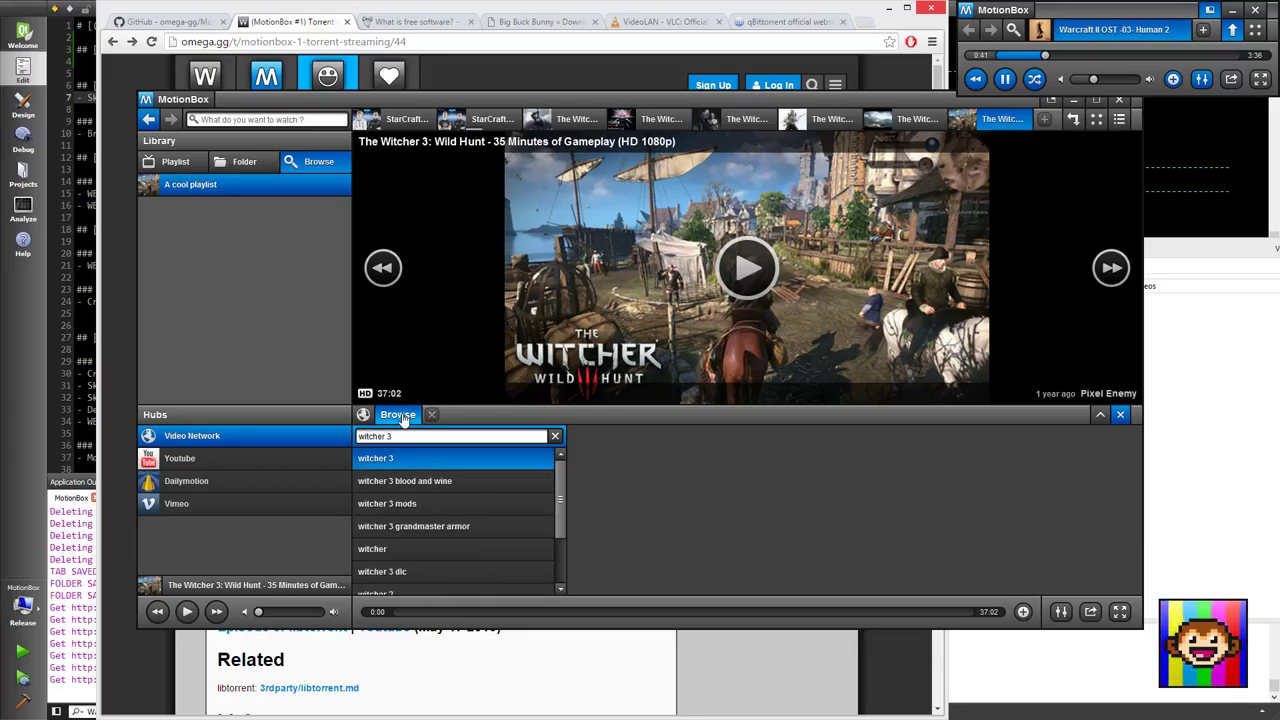
{"action": "key", "text": "Return"}
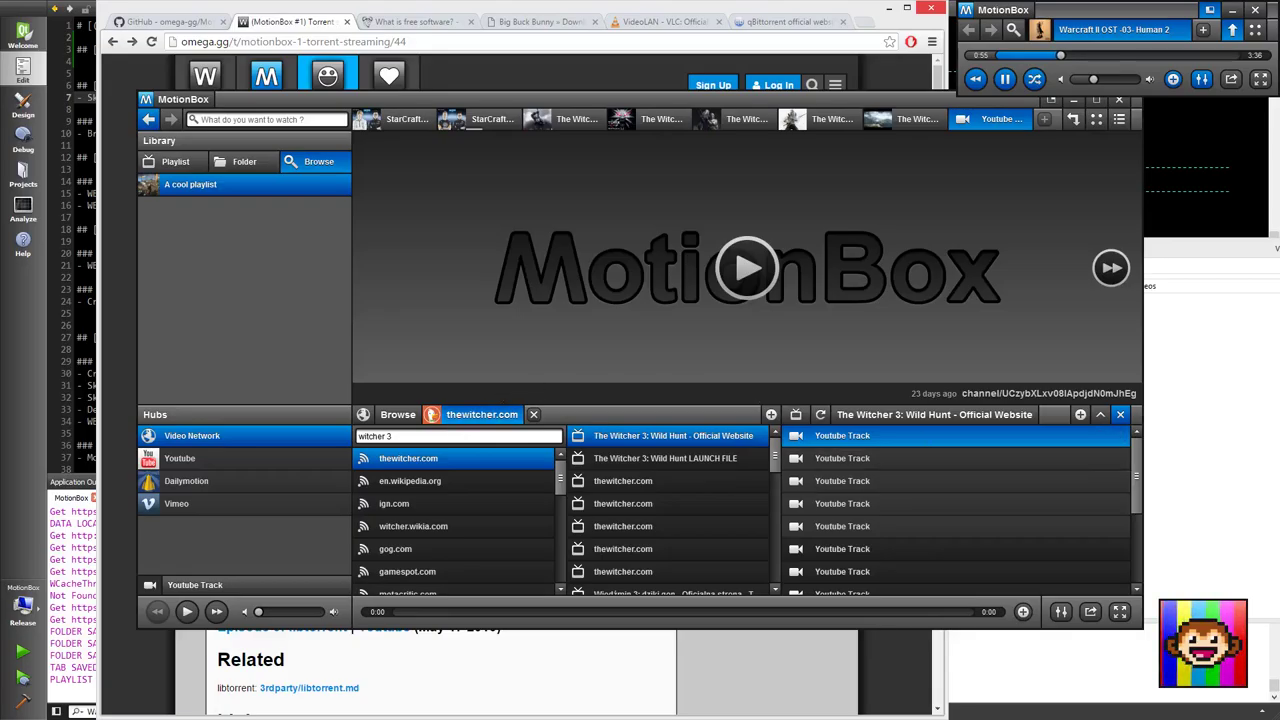
Step: Switch to the Chrome browser, search for "zeronet" in a new tab and open the ZeroNet website
{"action": "key", "text": "alt+Tab"}
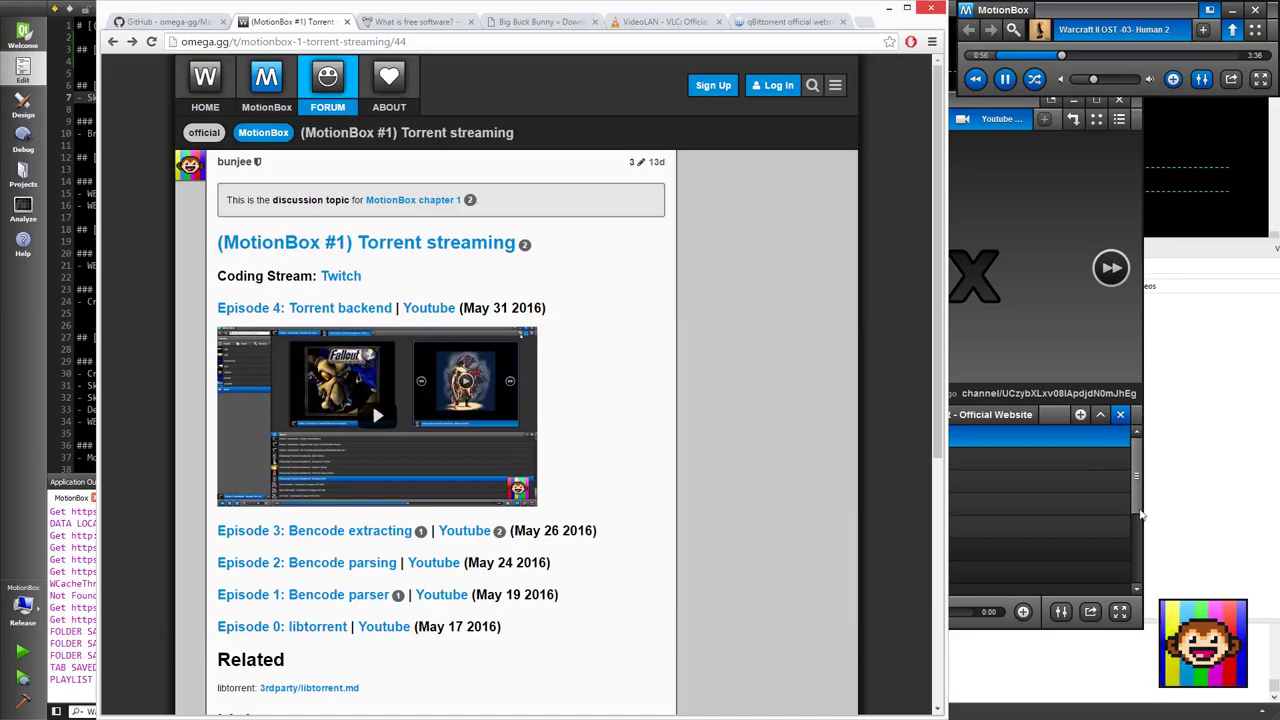
{"action": "left_click", "coordinate": [863, 22]}
{"action": "type", "text": "zeronet"}
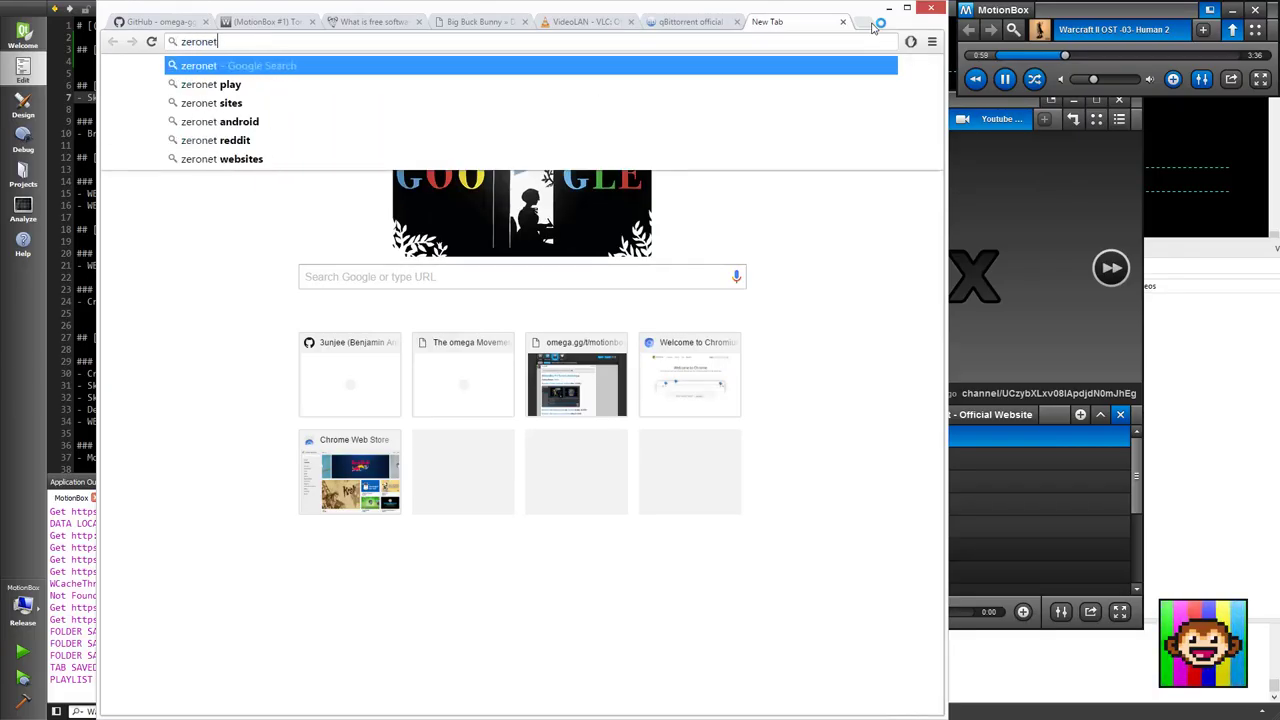
{"action": "key", "text": "Return"}
{"action": "left_click", "coordinate": [330, 285]}
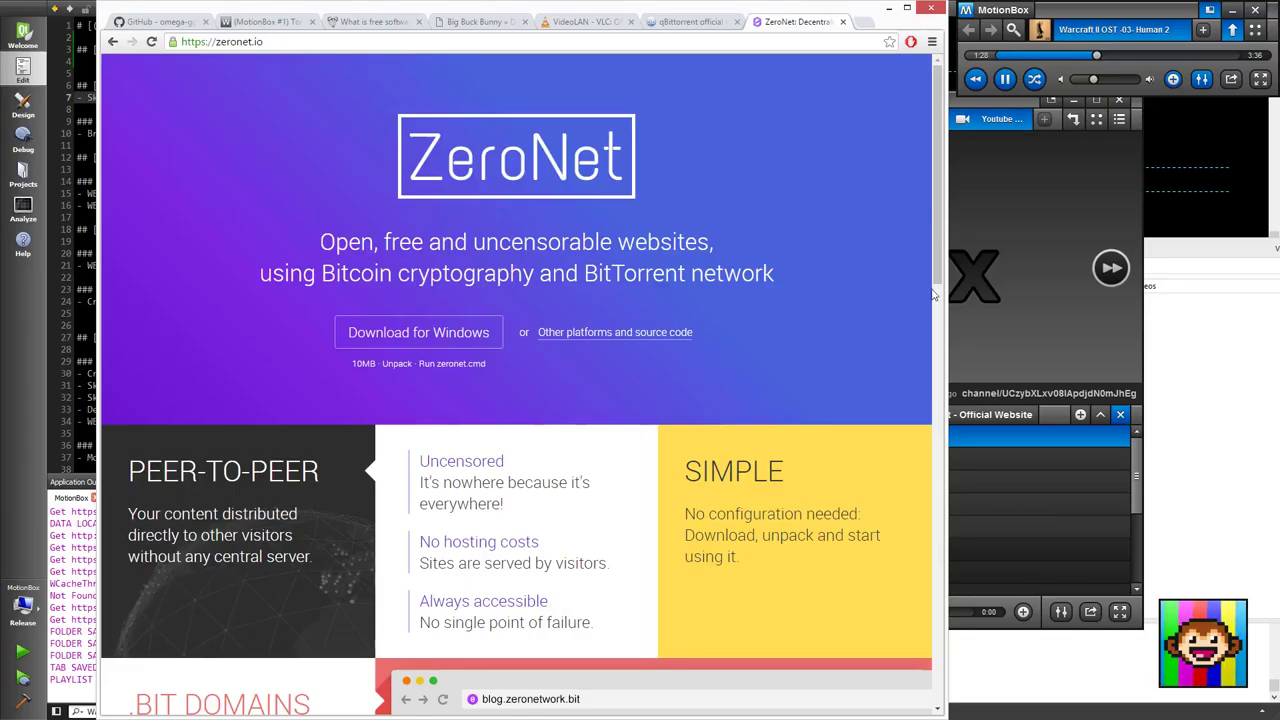
{"action": "left_click", "coordinate": [960, 110]}
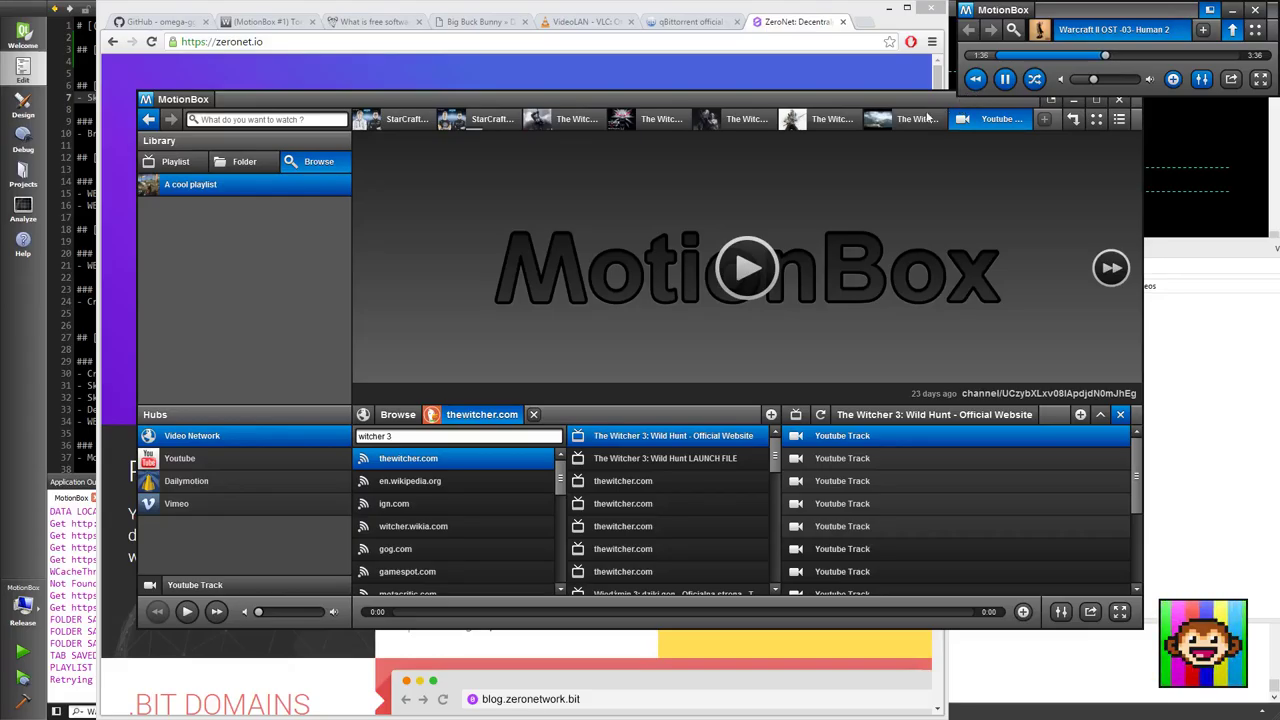
{"action": "left_click", "coordinate": [448, 506]}
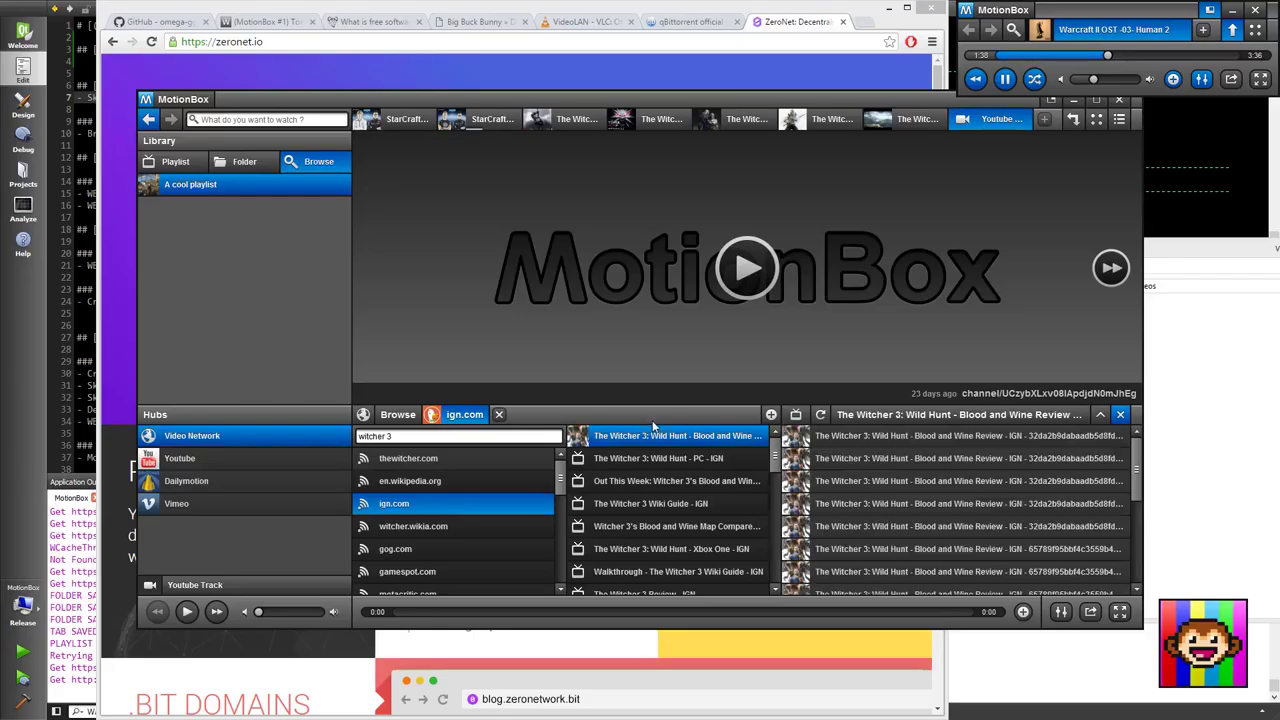
{"action": "double_click", "coordinate": [918, 549]}
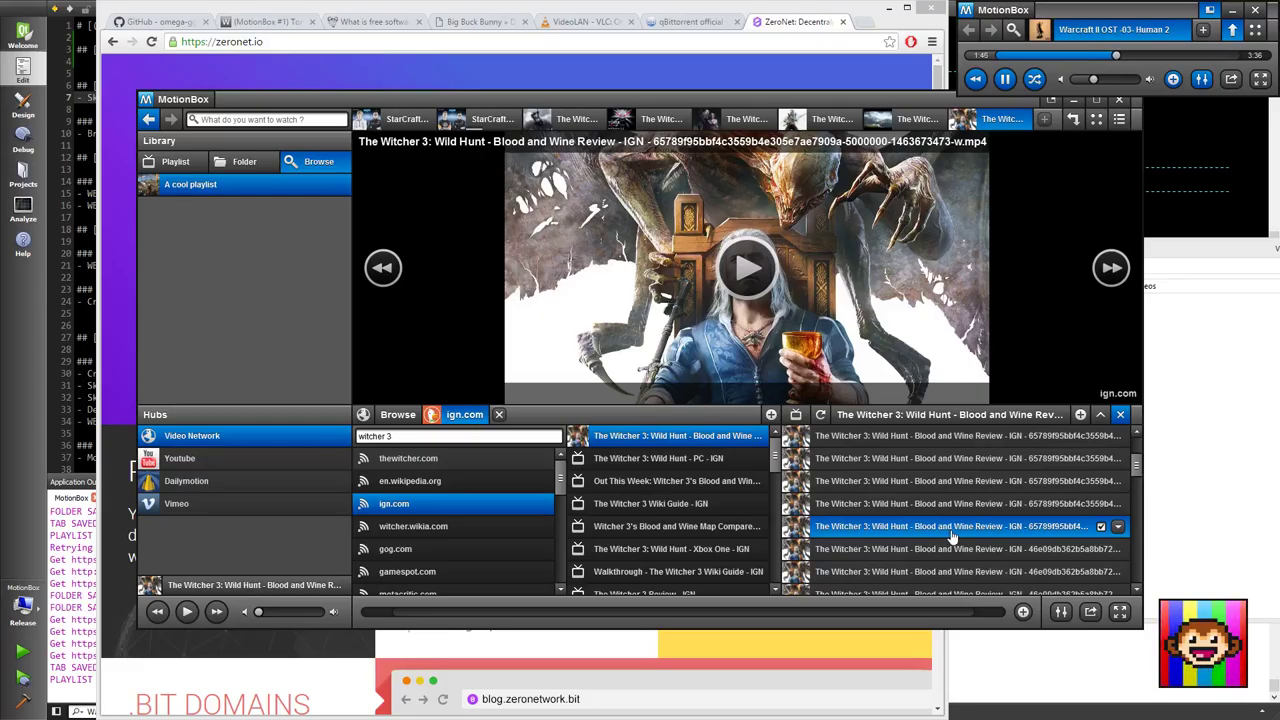
{"action": "left_click_drag", "start_coordinate": [951, 537], "coordinate": [634, 500]}
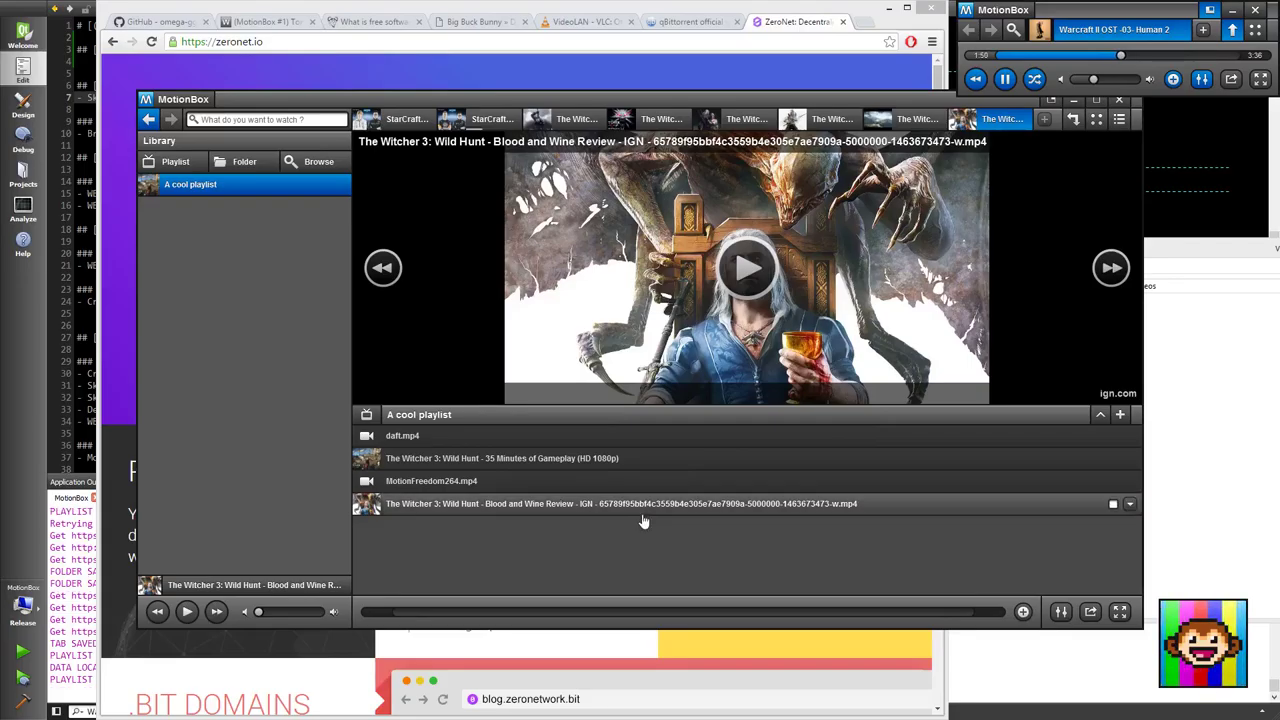
{"action": "left_click", "coordinate": [642, 507]}
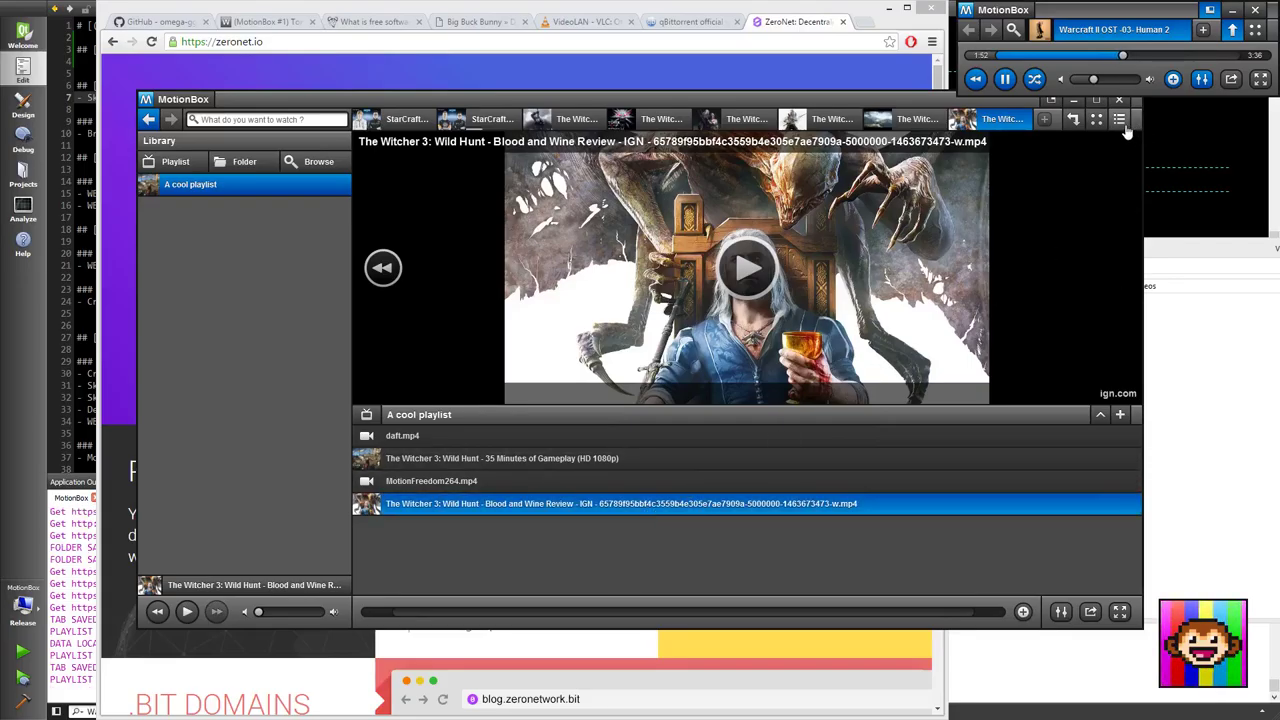
Step: Show the related tracks of the Blood and Wine review, enlarge and restore the player, and widen the related list
{"action": "left_click", "coordinate": [1120, 119]}
{"action": "left_click", "coordinate": [1074, 119]}
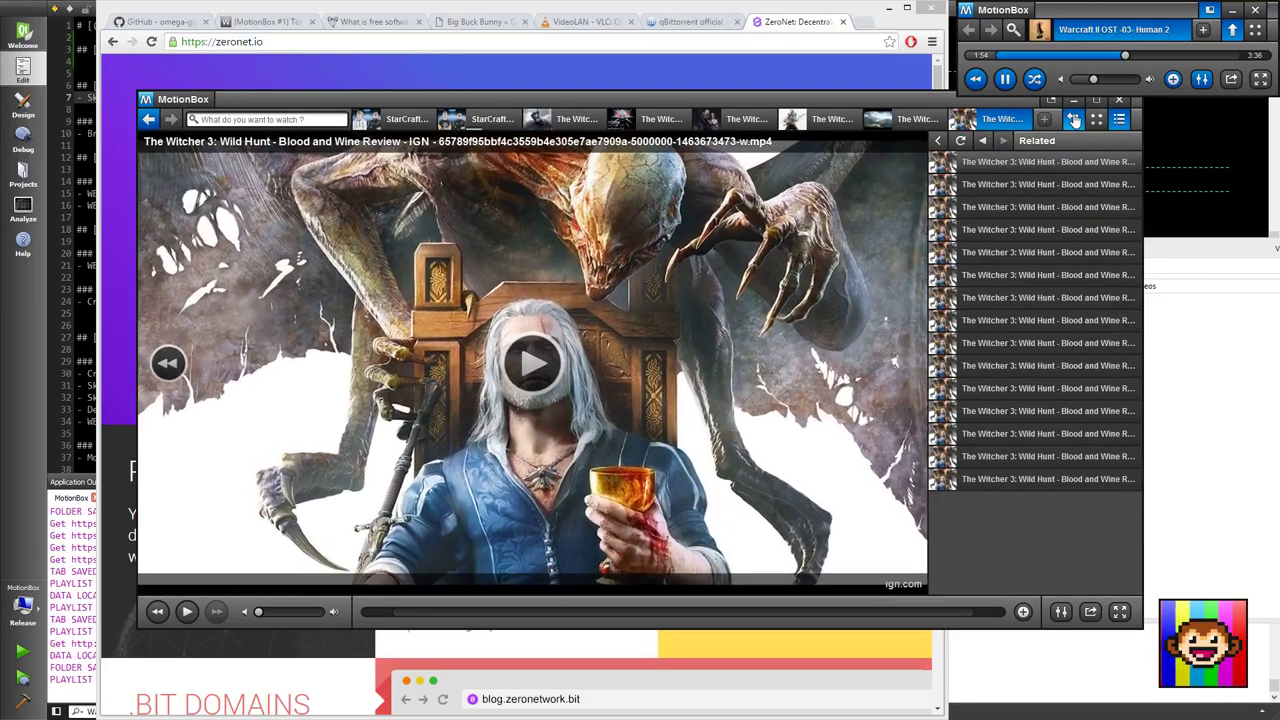
{"action": "left_click", "coordinate": [1074, 119]}
{"action": "left_click", "coordinate": [943, 142]}
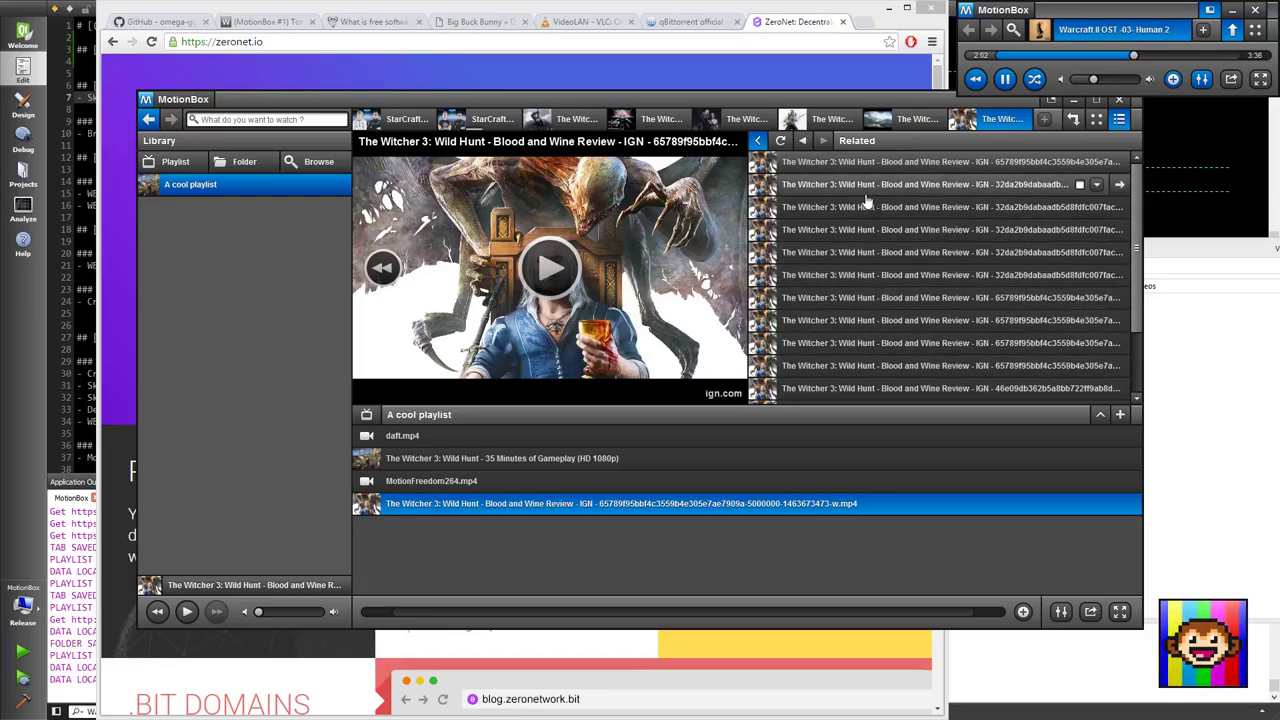
Step: Narrow the related list and switch between the hub browser and "A cool playlist", ending on the playlist
{"action": "left_click", "coordinate": [668, 146]}
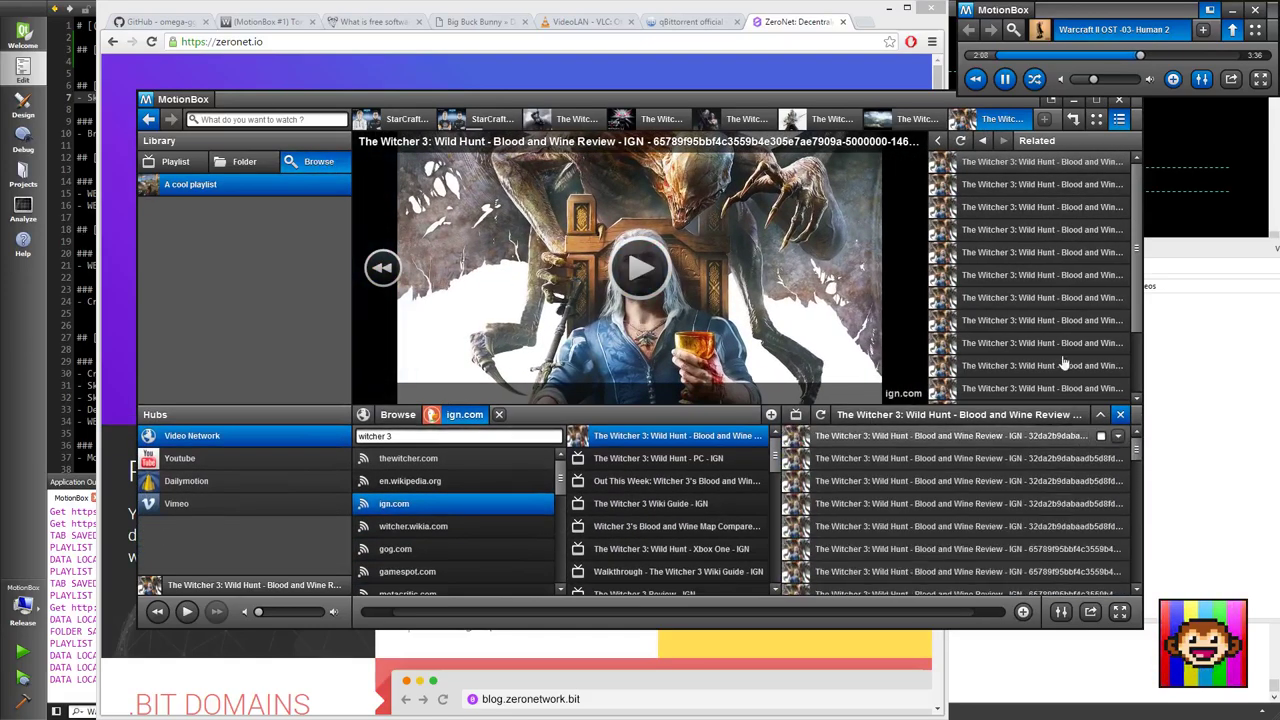
{"action": "left_click", "coordinate": [1120, 414]}
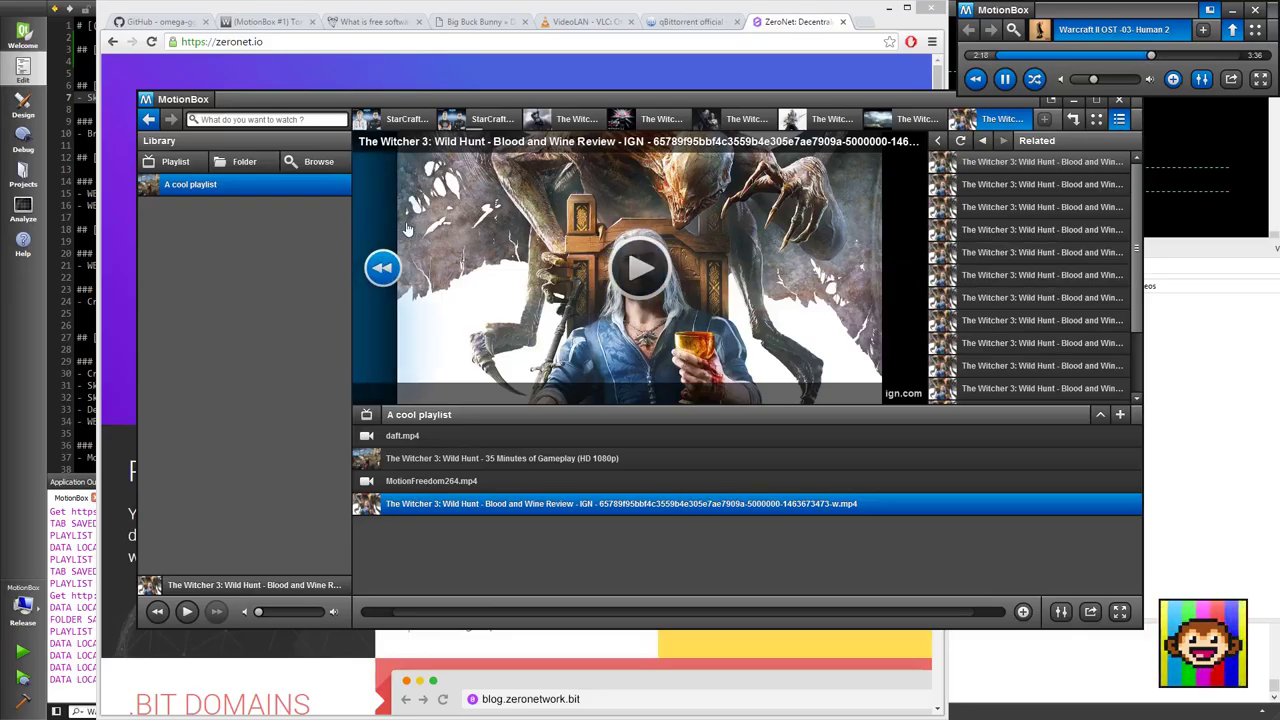
{"action": "left_click", "coordinate": [318, 161]}
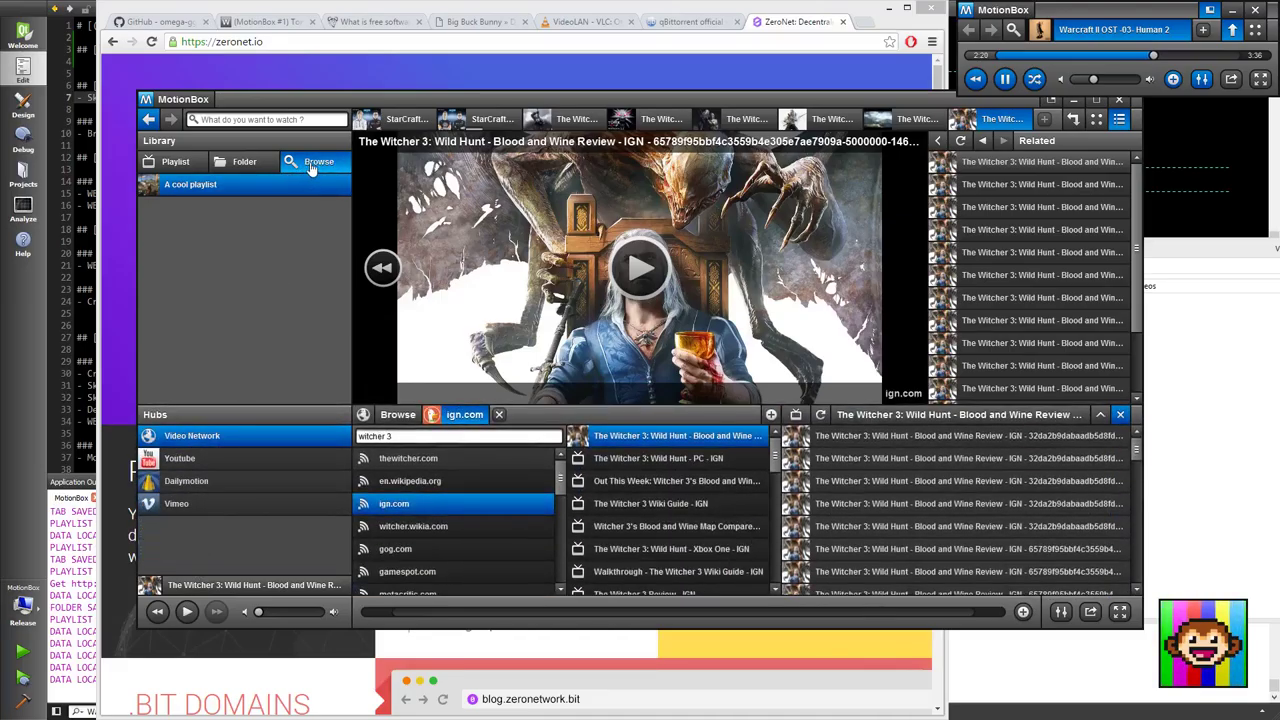
{"action": "left_click", "coordinate": [309, 162]}
Step: Select the 35 Minutes of Gameplay track, play daft.mp4 from "A cool playlist" and hide the related tracks
{"action": "left_click", "coordinate": [512, 458]}
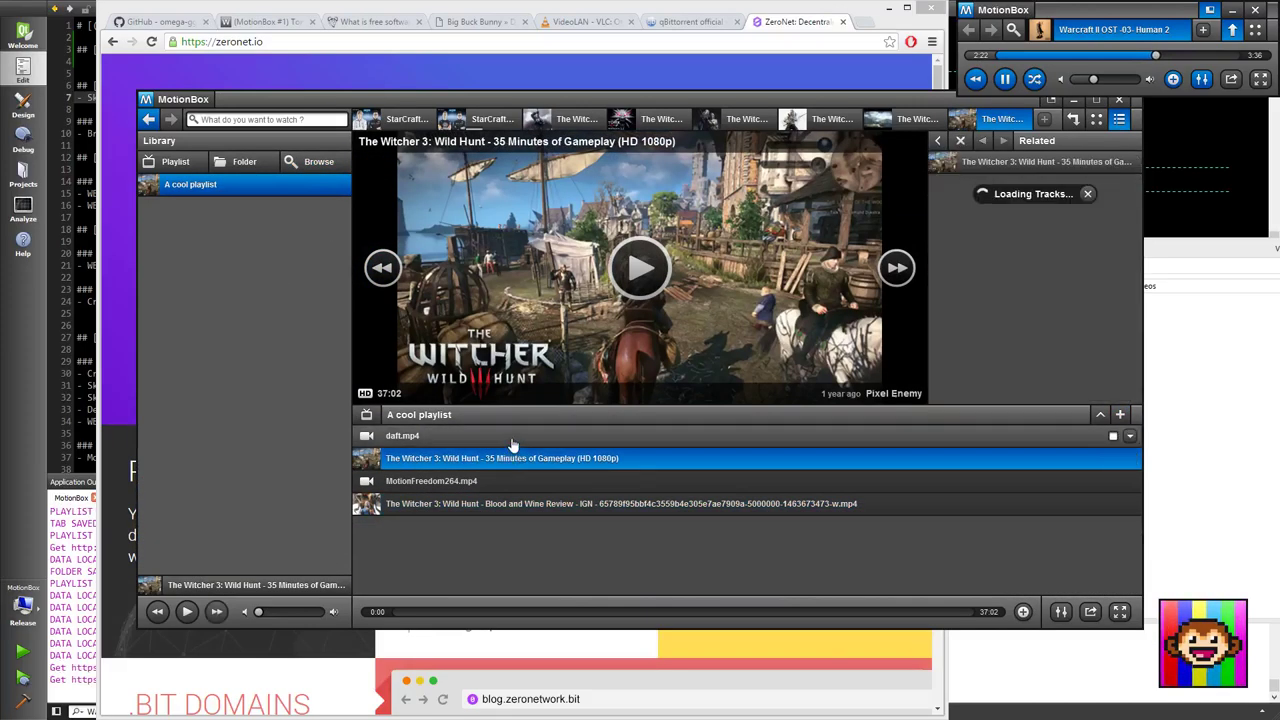
{"action": "double_click", "coordinate": [512, 438]}
{"action": "left_click", "coordinate": [1119, 119]}
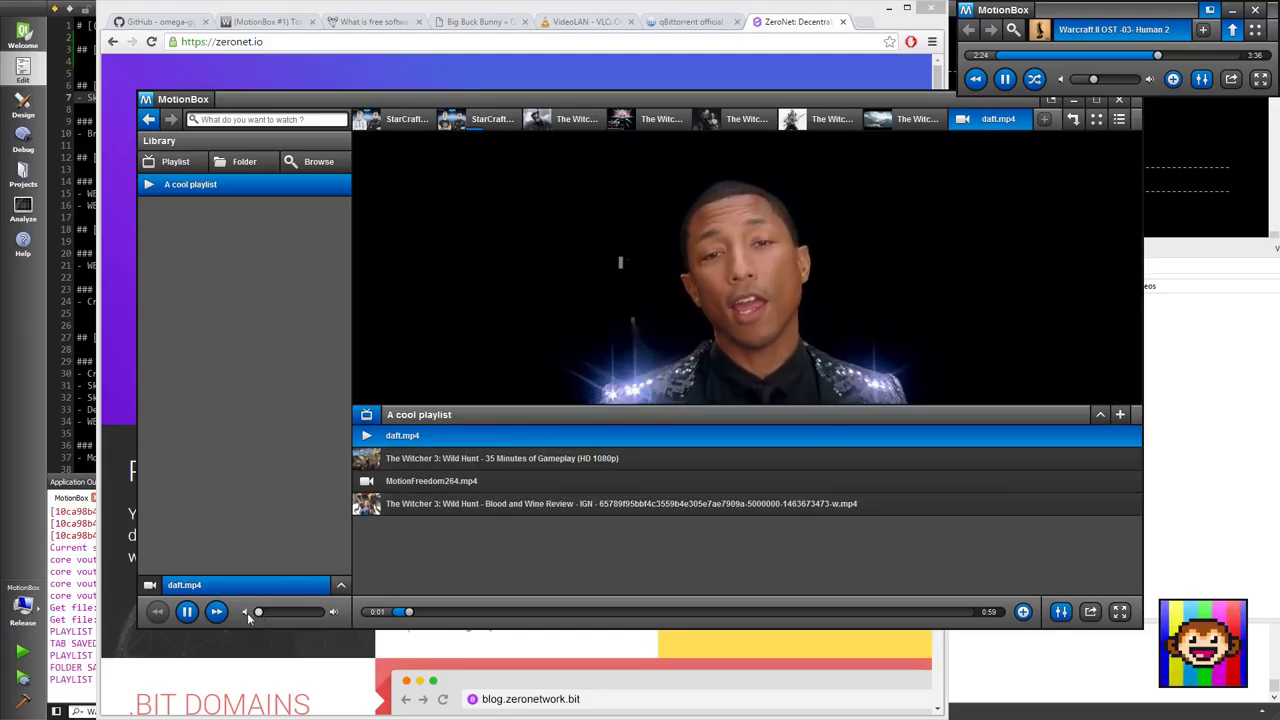
Step: Skip through the playlist to the Blood and Wine review, jumping to 6:24 in the Witcher gameplay video and about 0:51 in MotionFreedom264.mp4
{"action": "left_click", "coordinate": [488, 613]}
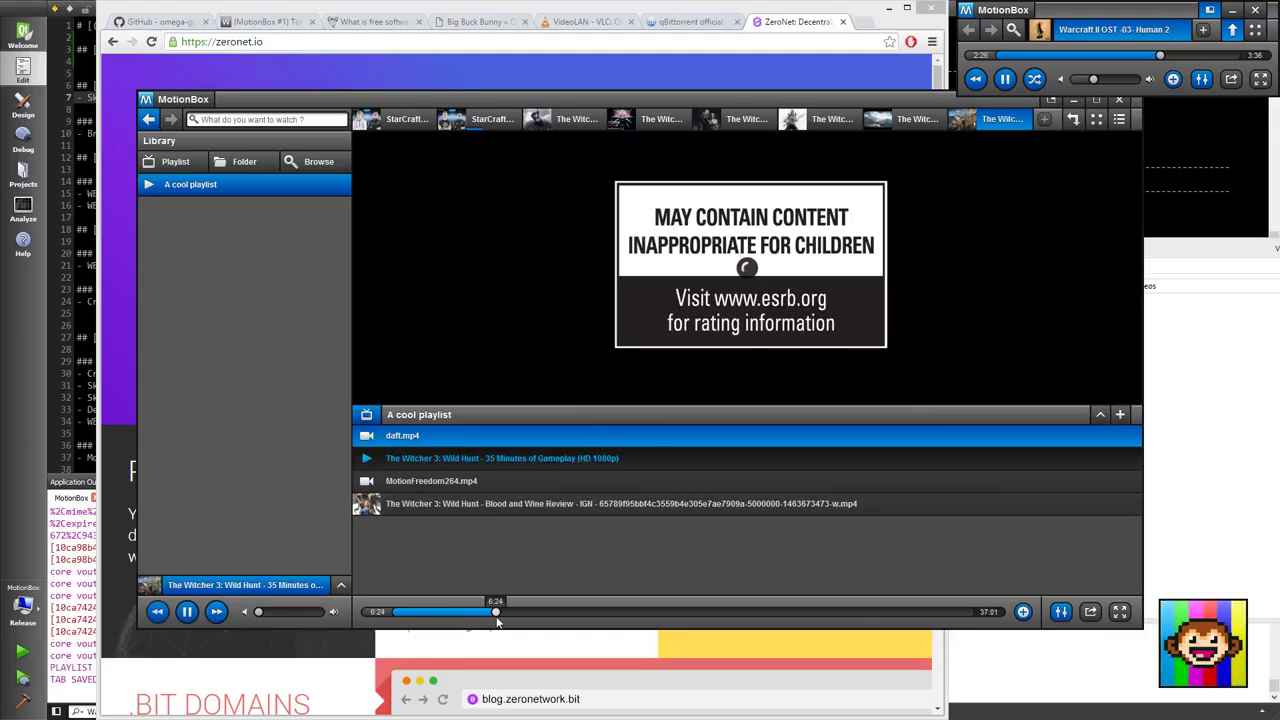
{"action": "left_click", "coordinate": [218, 615]}
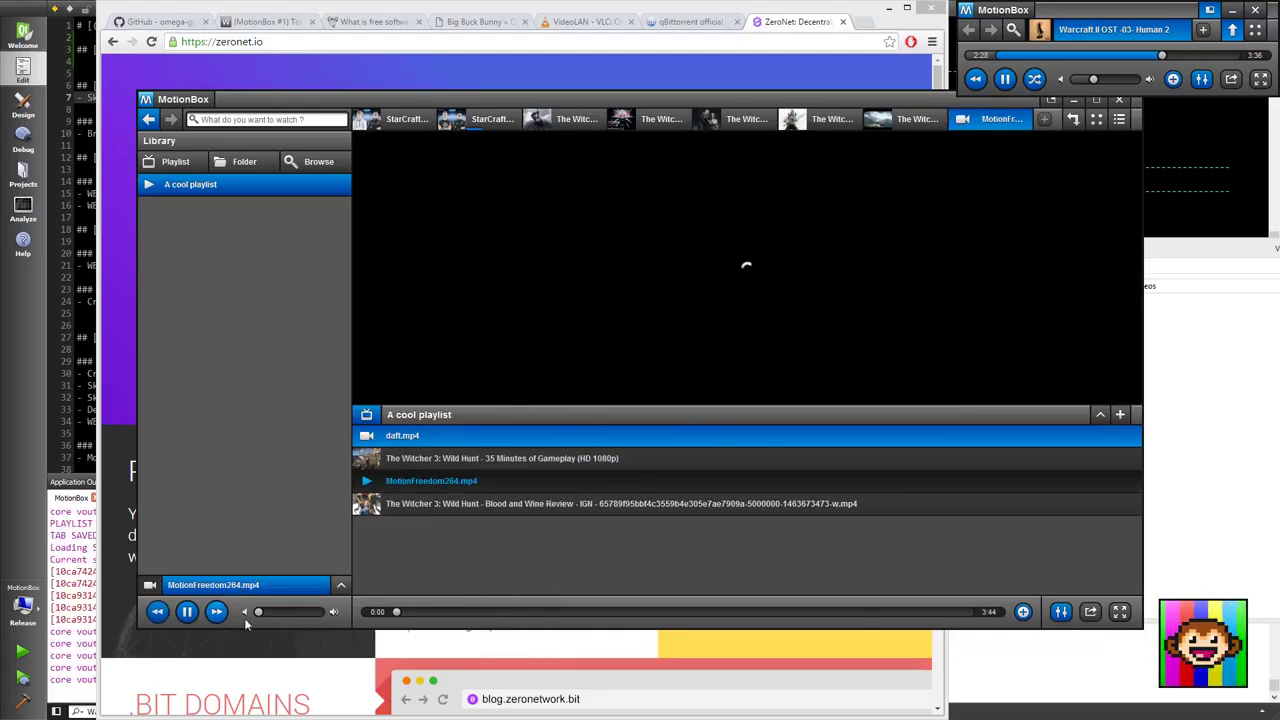
{"action": "left_click", "coordinate": [528, 613]}
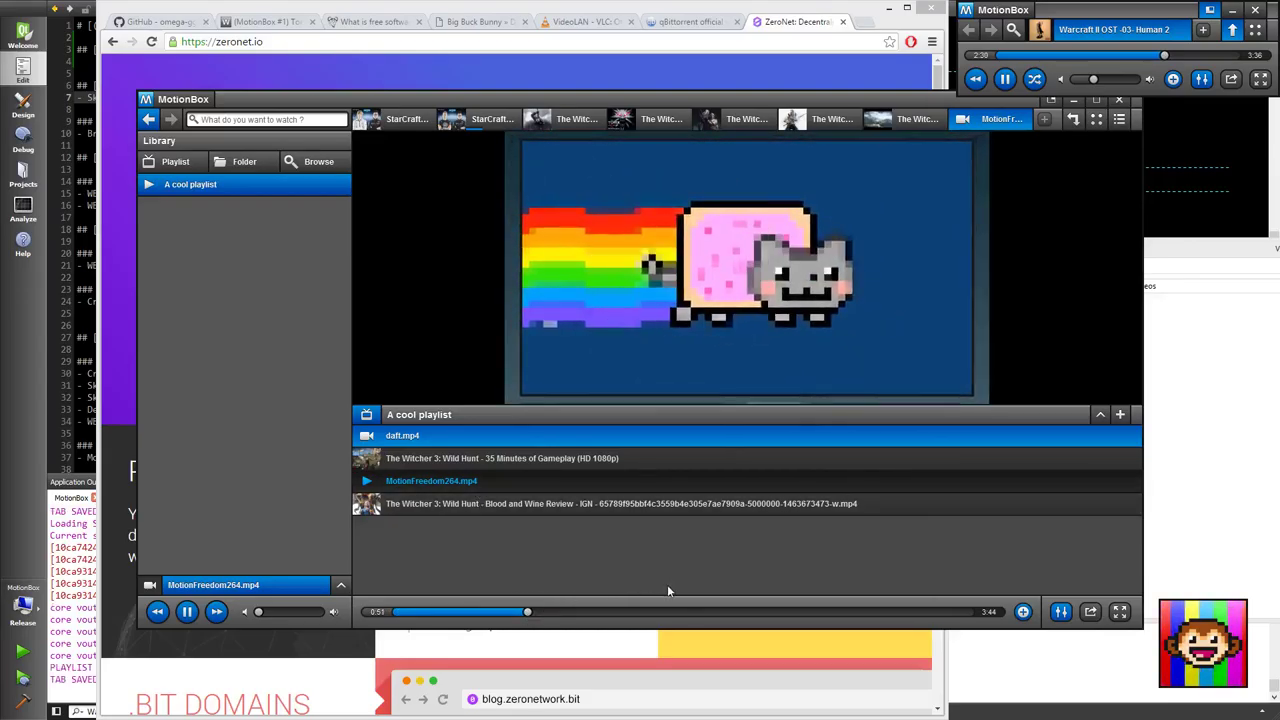
{"action": "left_click", "coordinate": [216, 611]}
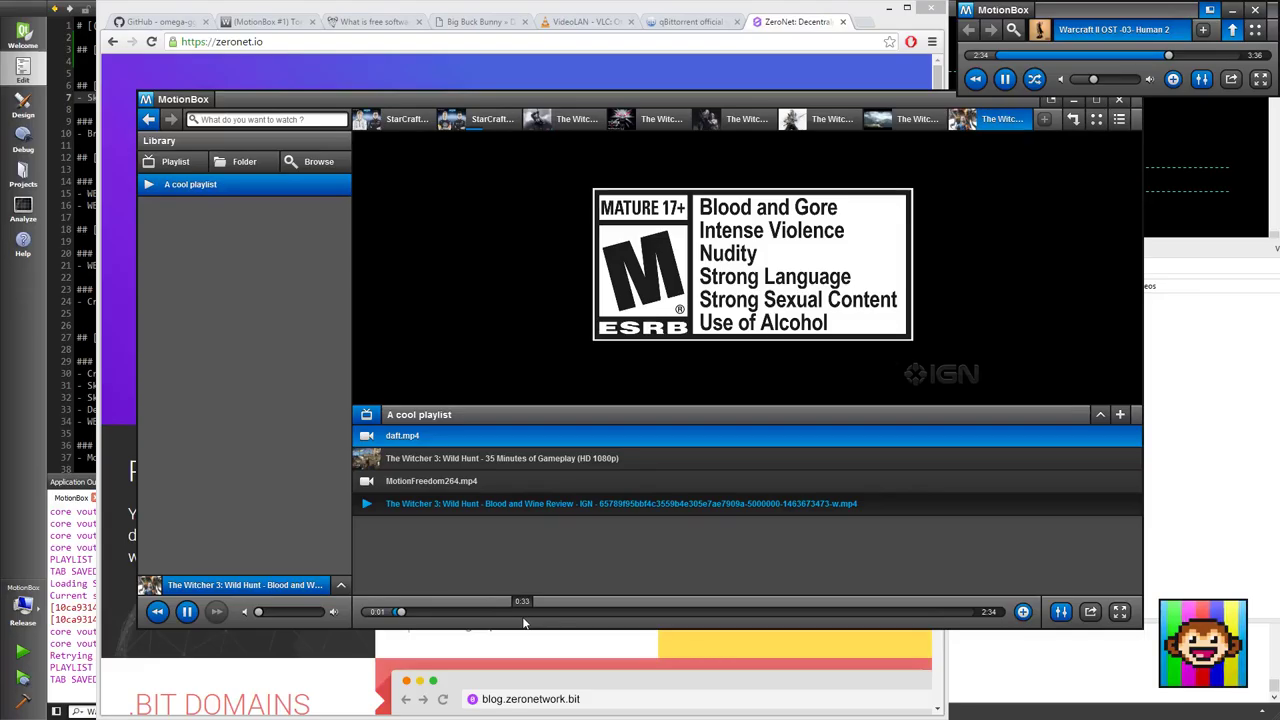